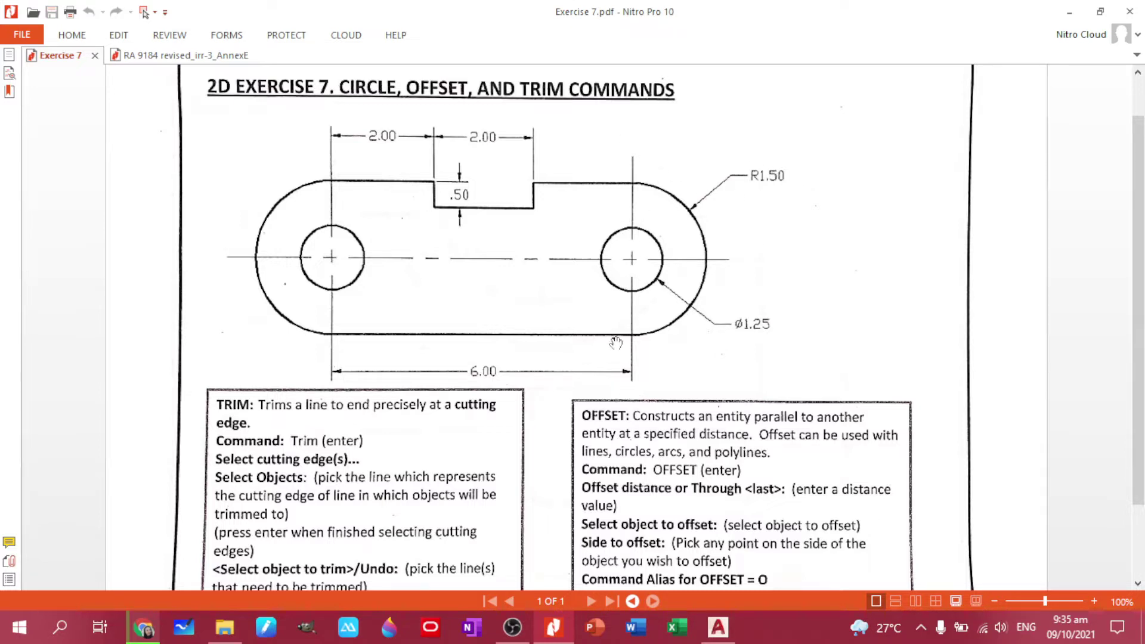
- Switch from the Exercise 7 PDF to the blank 'Plate Template in mm' AutoCAD drawing
click(717, 626)
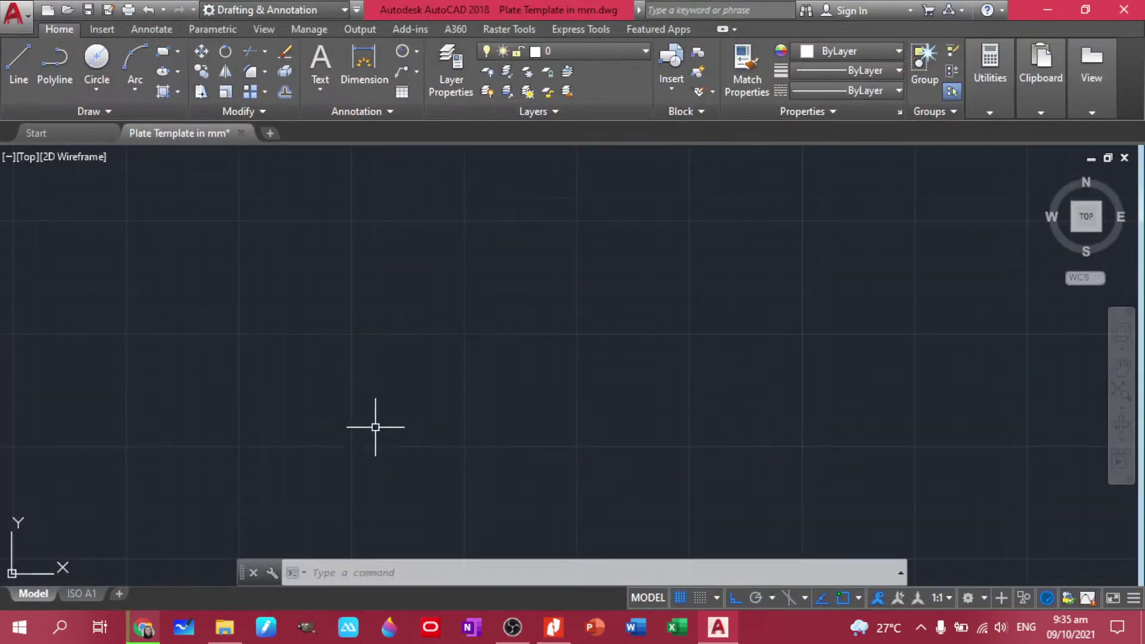
- Draw a closed 6 by 3 rectangular outline with the LINE command
text(l)
key(Return)
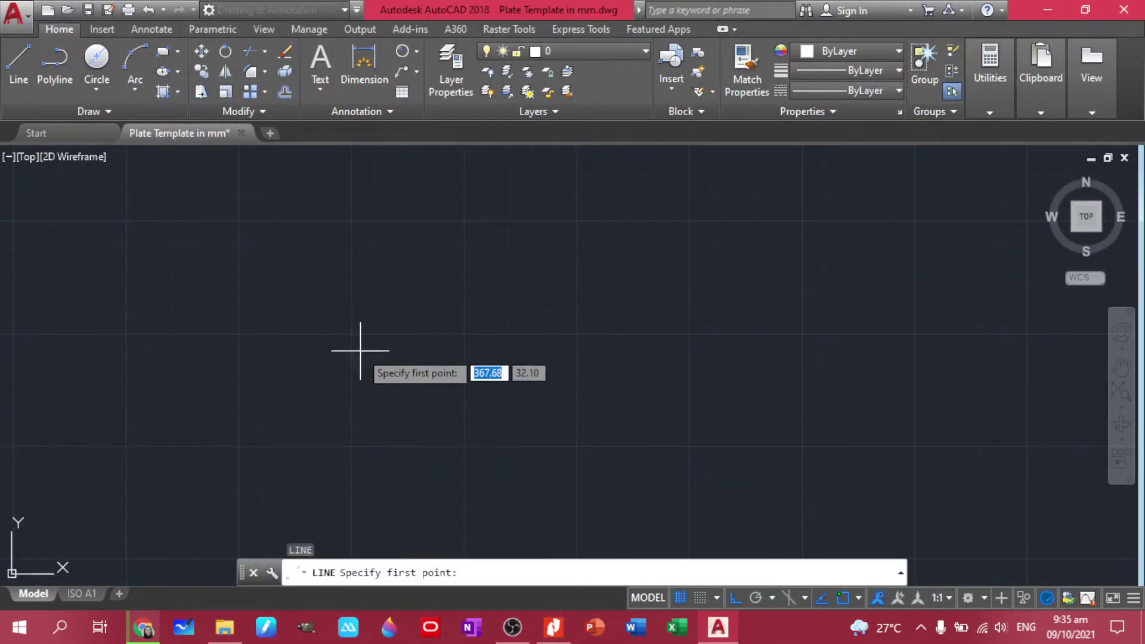
click(350, 443)
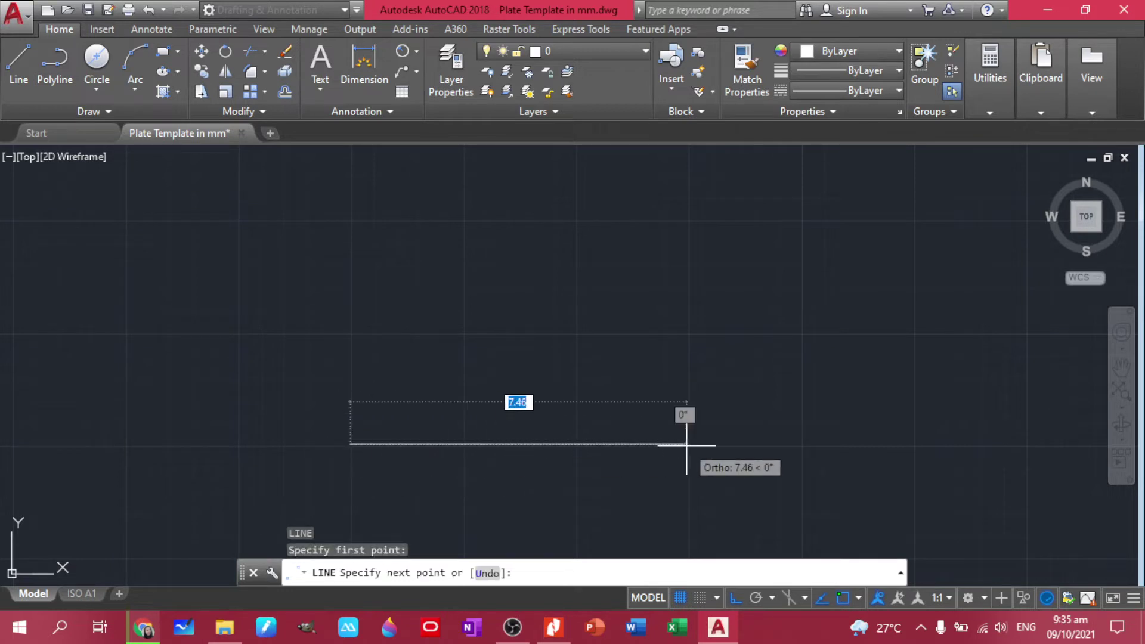
text(6)
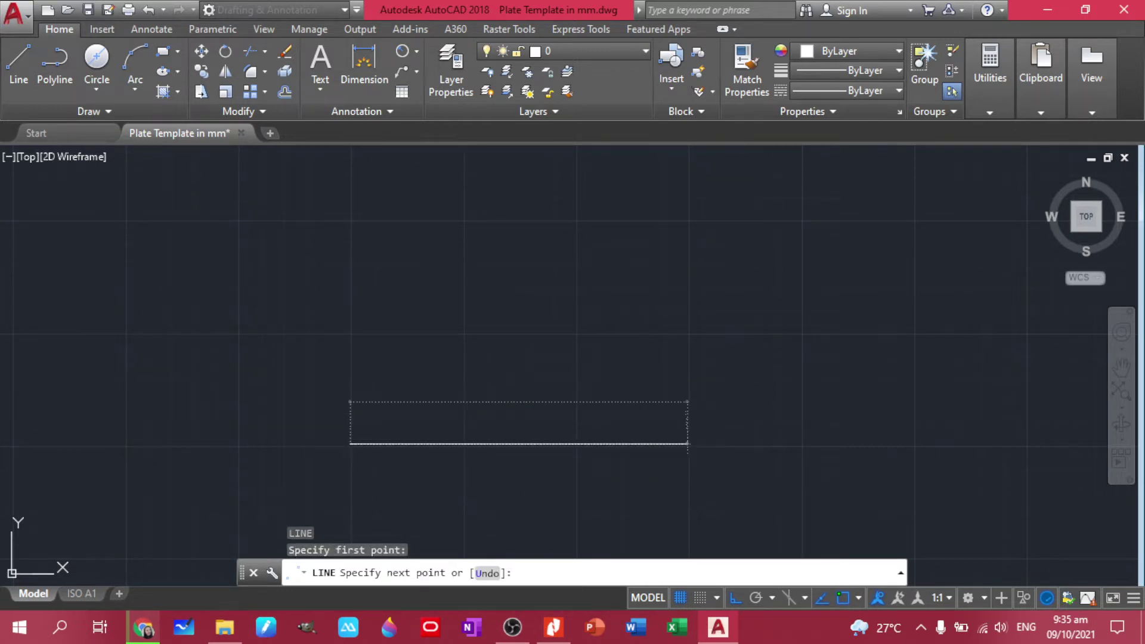
key(Return)
text(3)
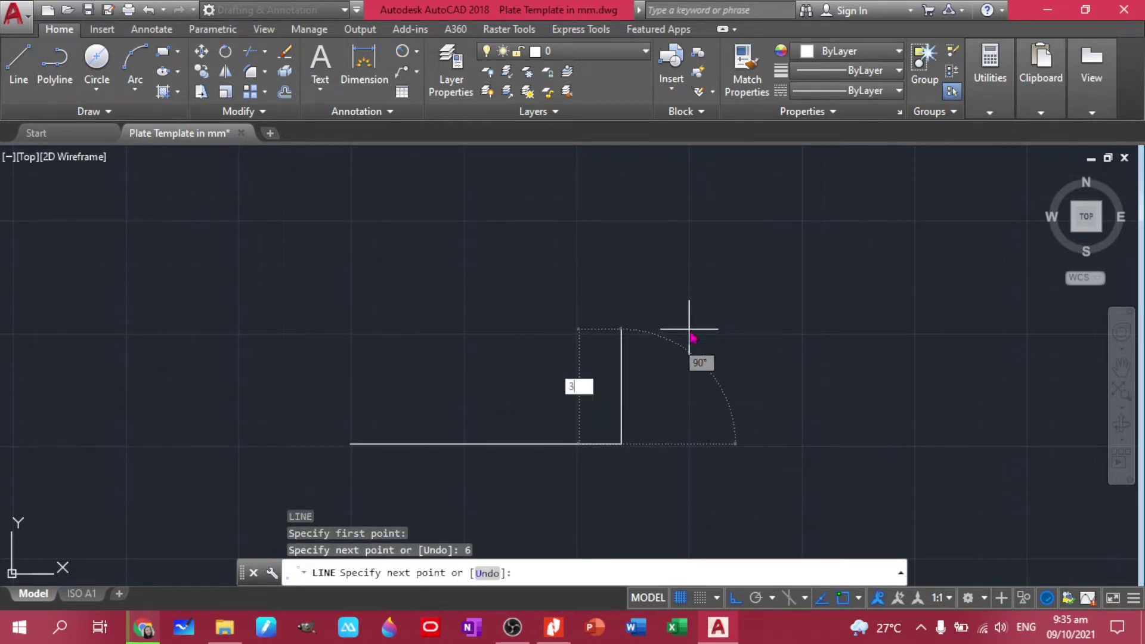
key(Return)
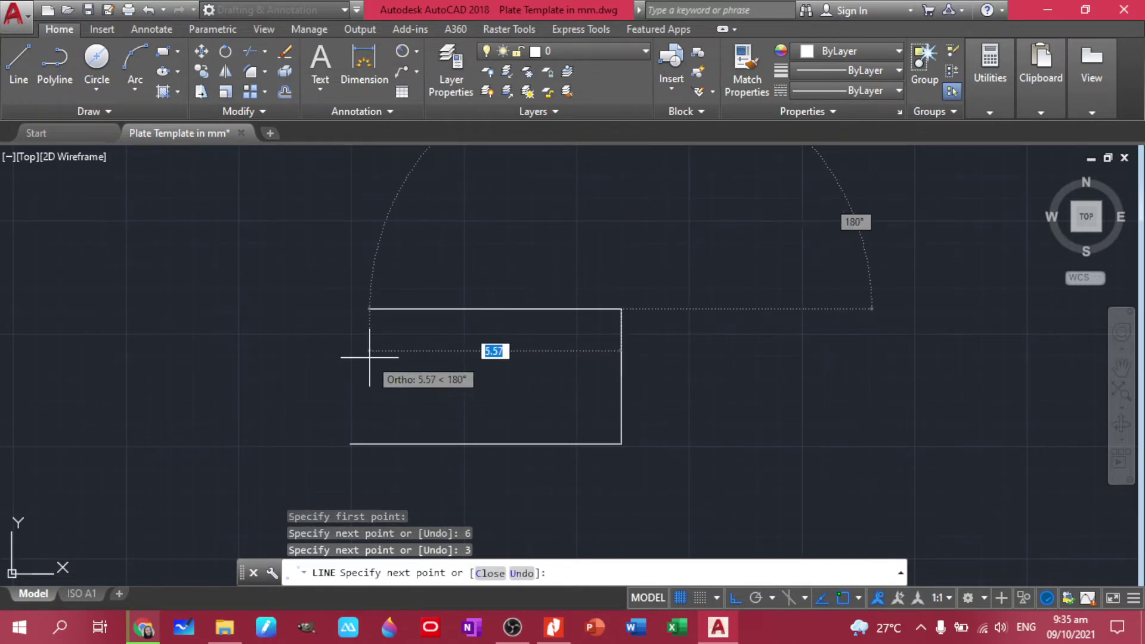
text(6)
key(Return)
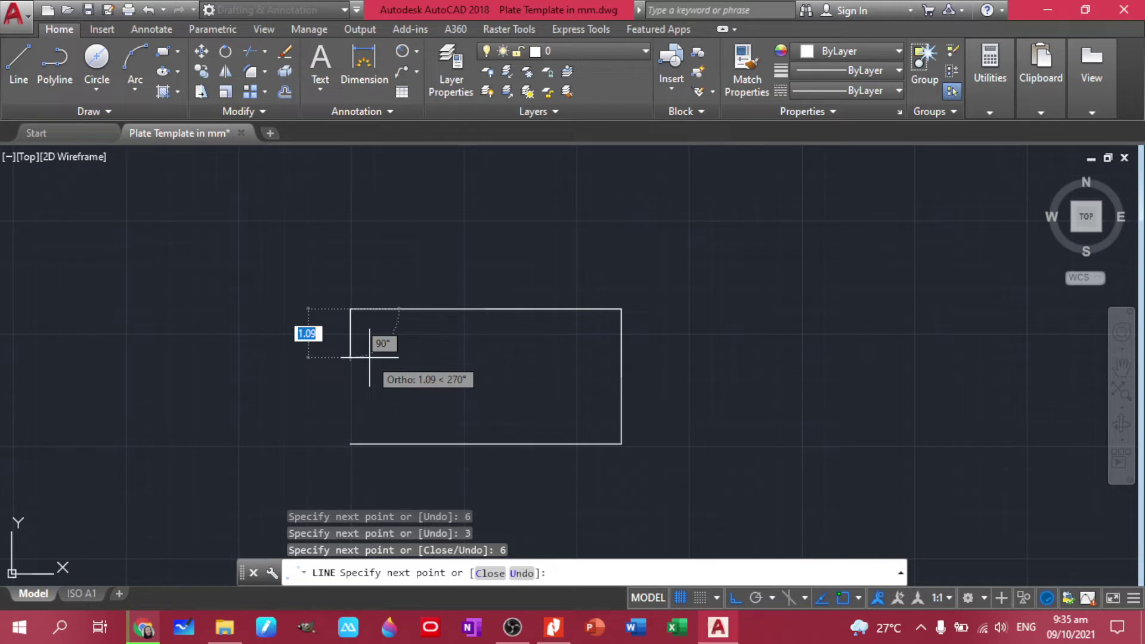
text(C)
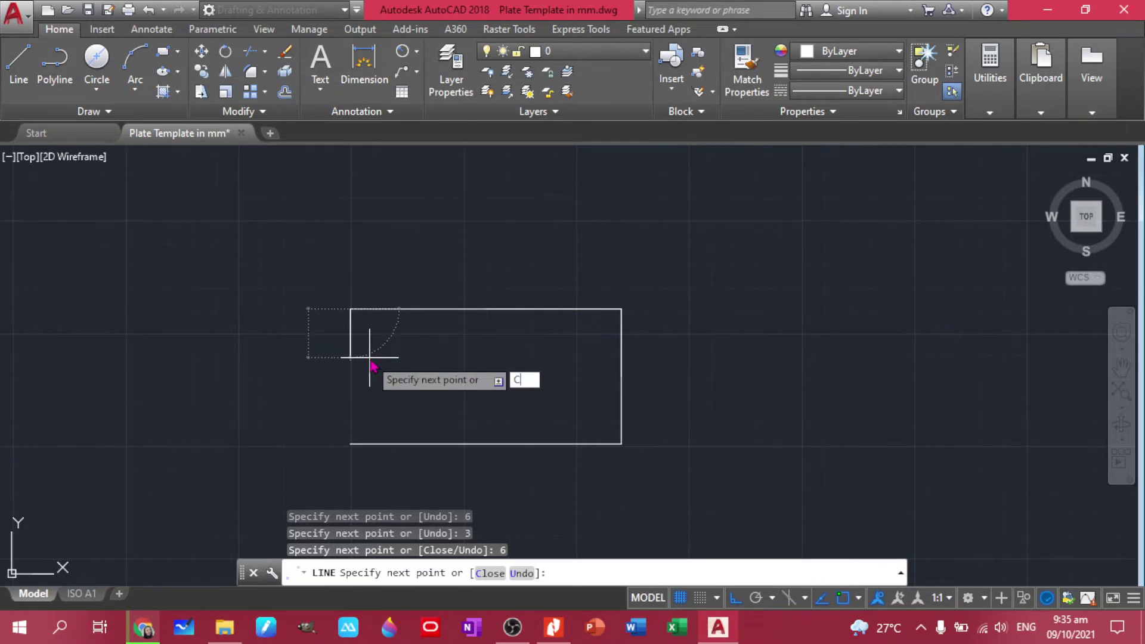
key(Return)
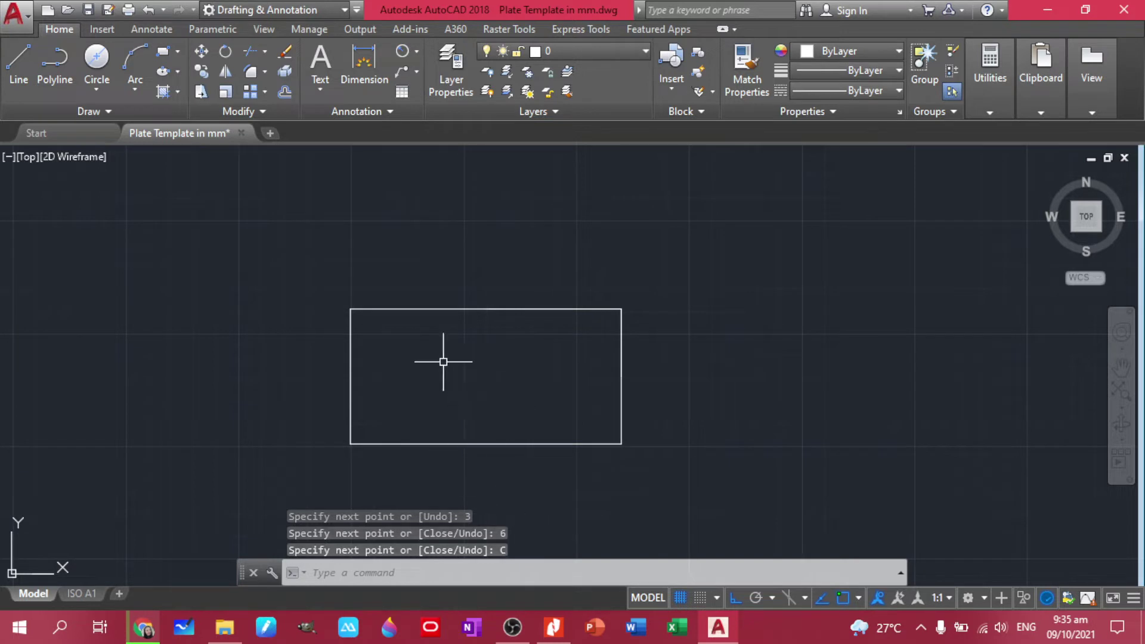
scroll(412, 389, up, 2)
click(413, 388)
- Offset the rectangle's left and right edges 2 units inward
click(250, 332)
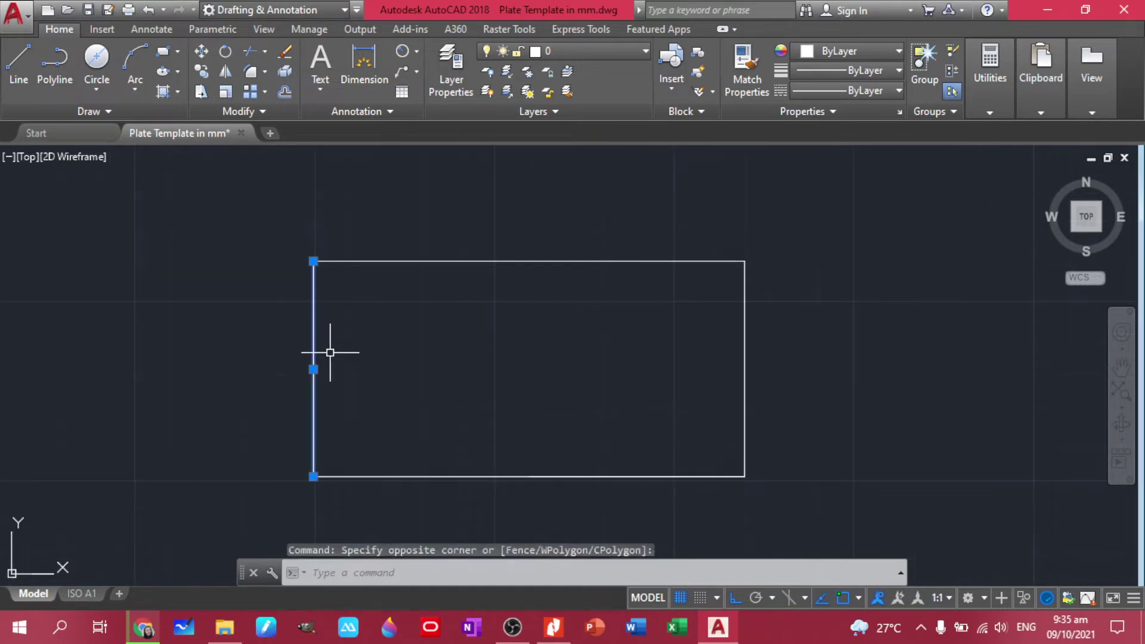
text(off)
key(Return)
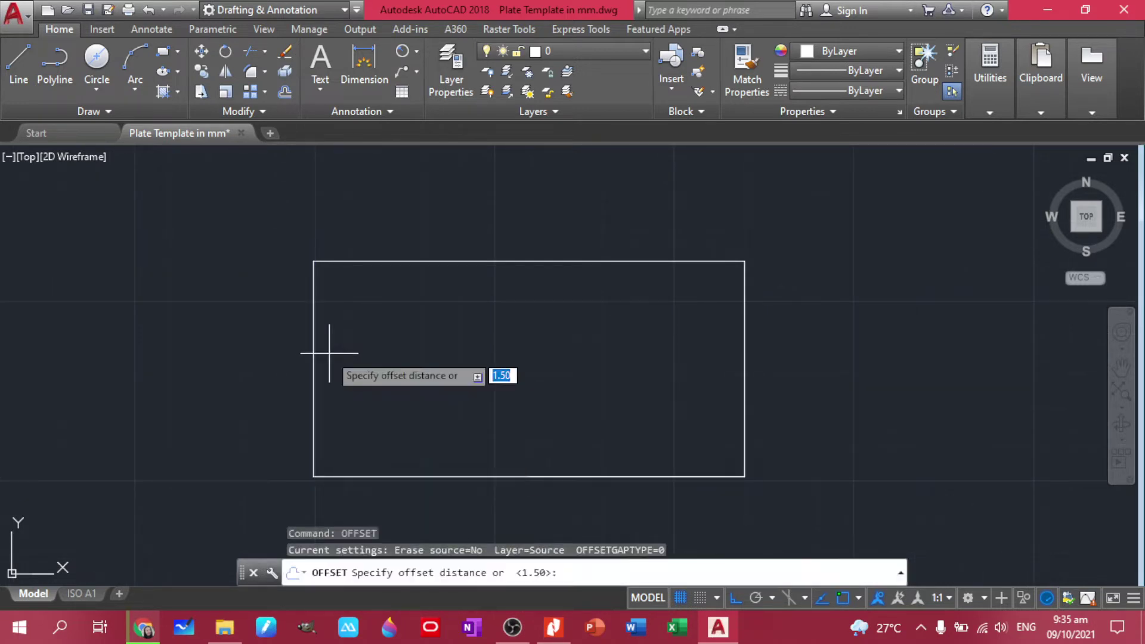
text(2)
key(Return)
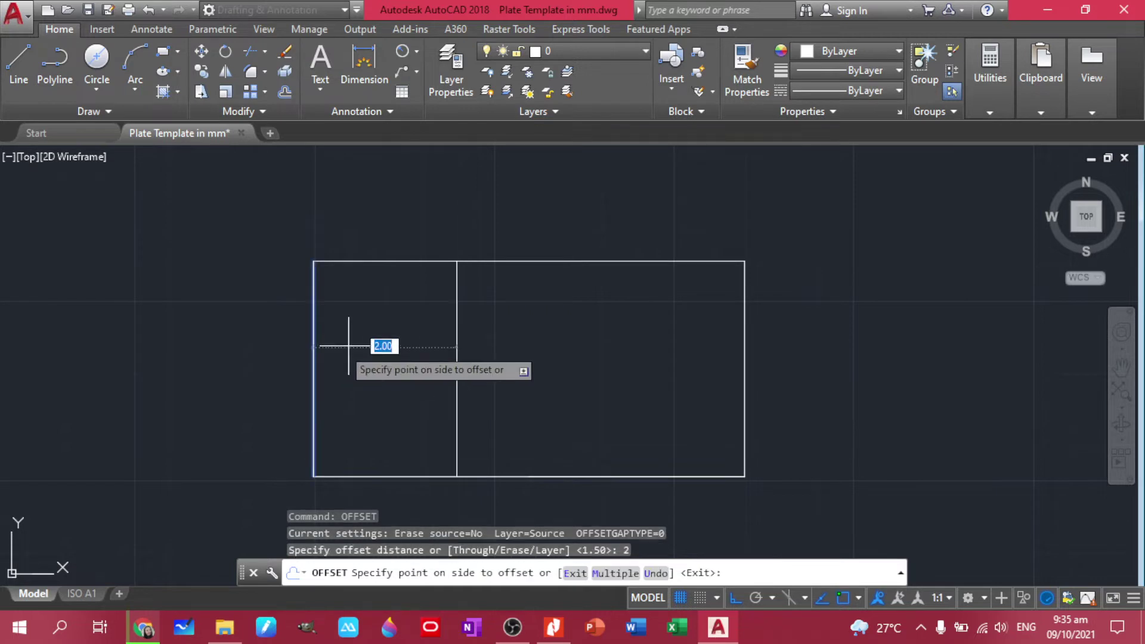
click(474, 347)
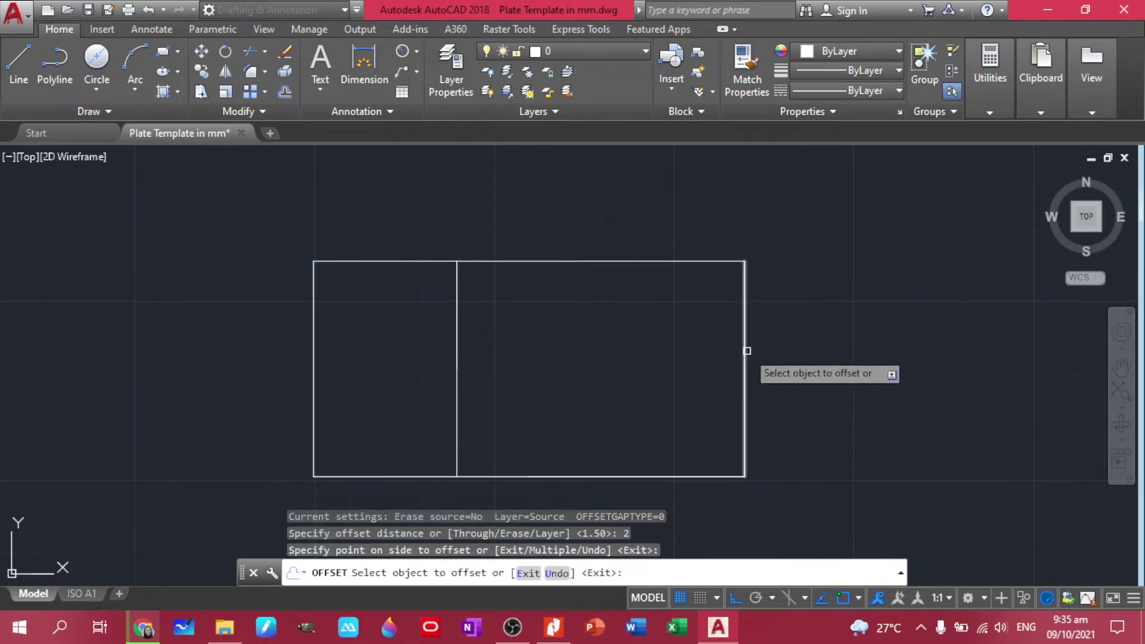
click(744, 350)
click(610, 341)
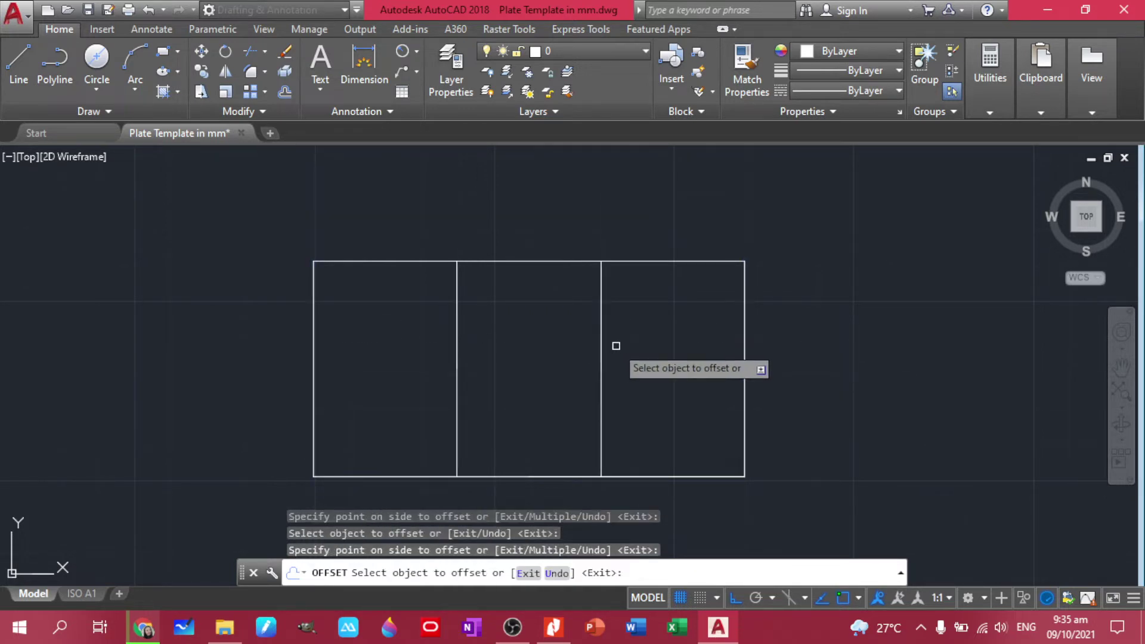
- Offset the top edge 0.5 downward
click(654, 260)
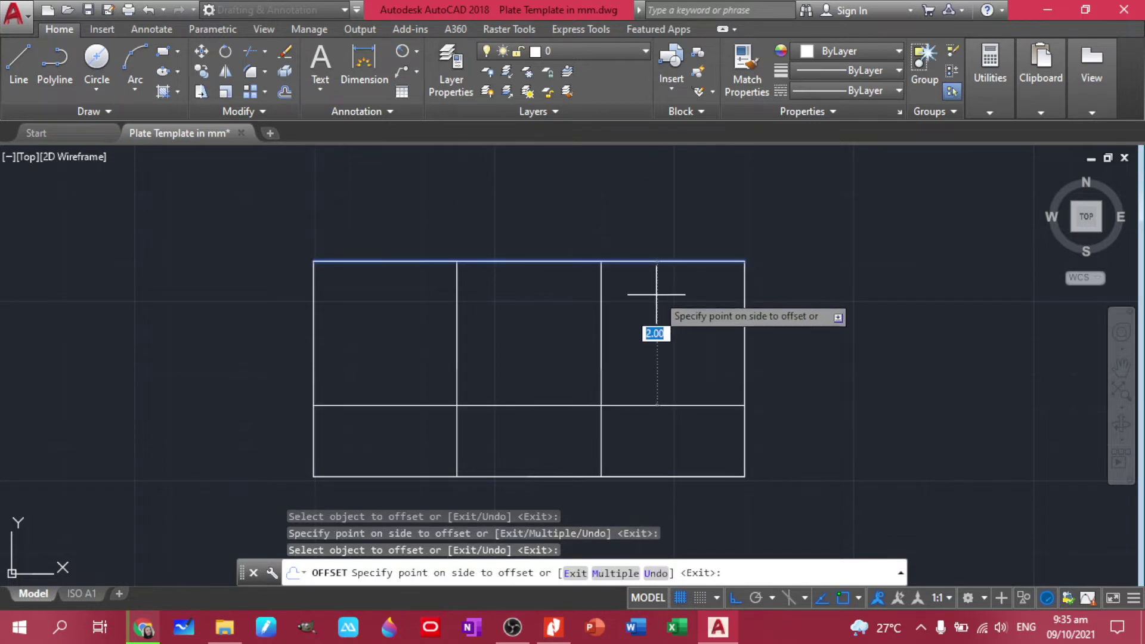
text(0.5)
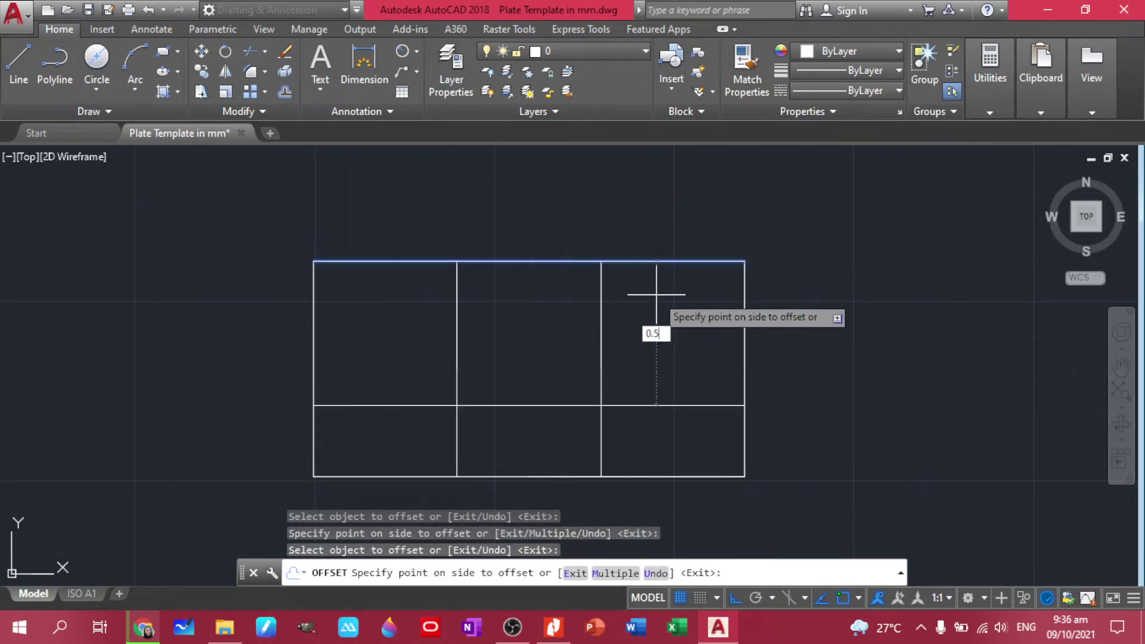
key(Return)
key(Escape)
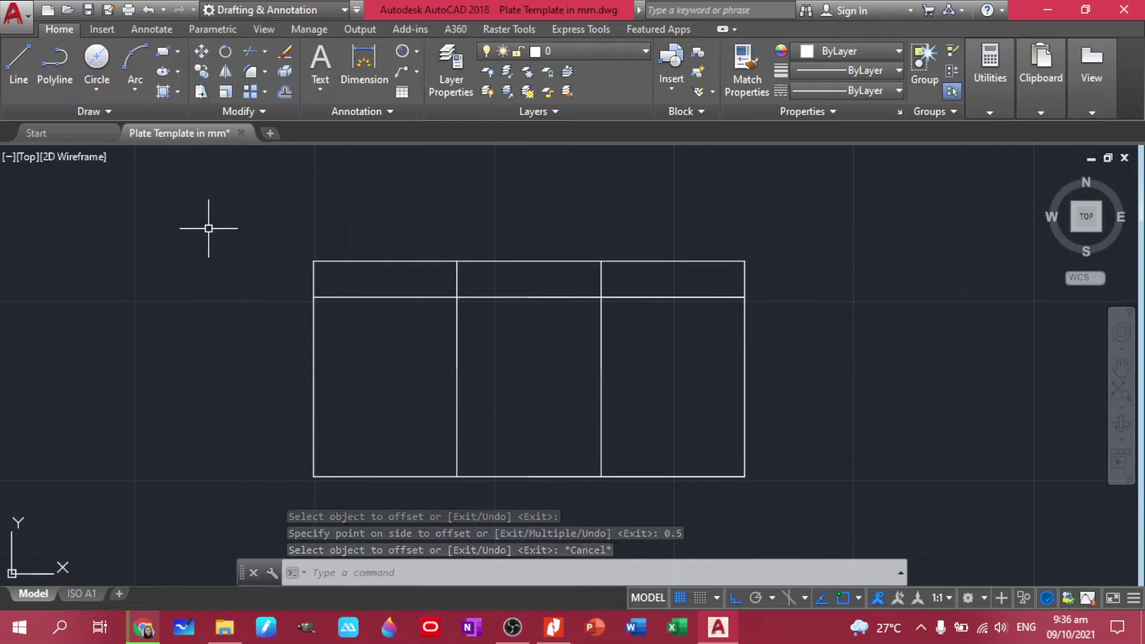
- Trim the top edge, inner verticals and 0.5 line into a centred 0.5-deep notch, then view the PDF
text(TR)
key(Return)
key(Return)
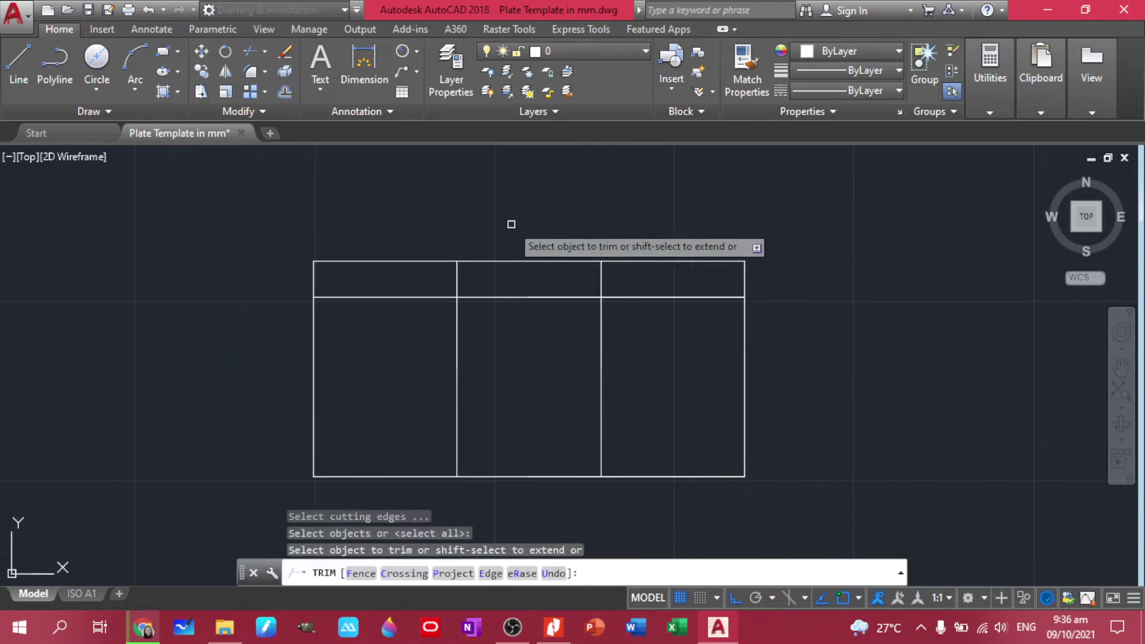
click(516, 263)
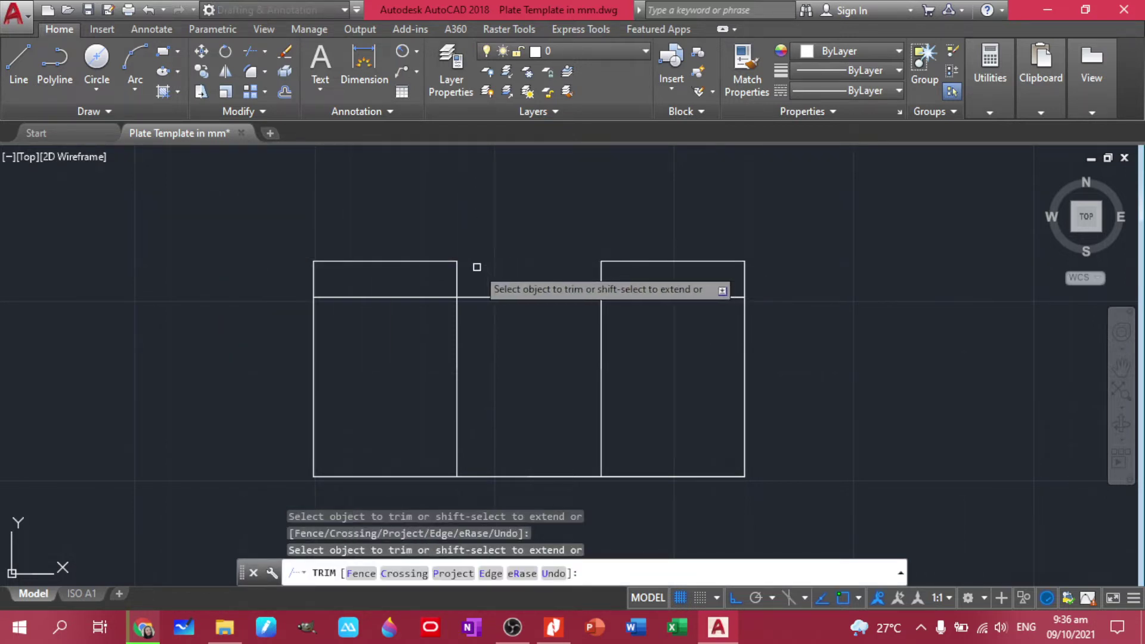
click(660, 358)
click(352, 357)
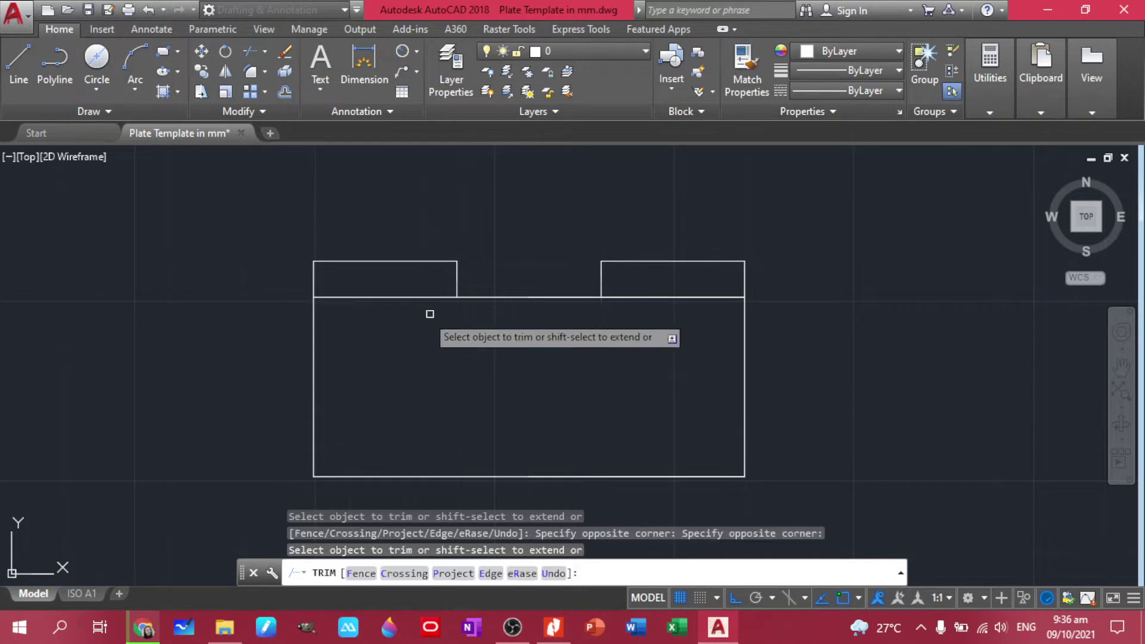
click(412, 297)
click(665, 294)
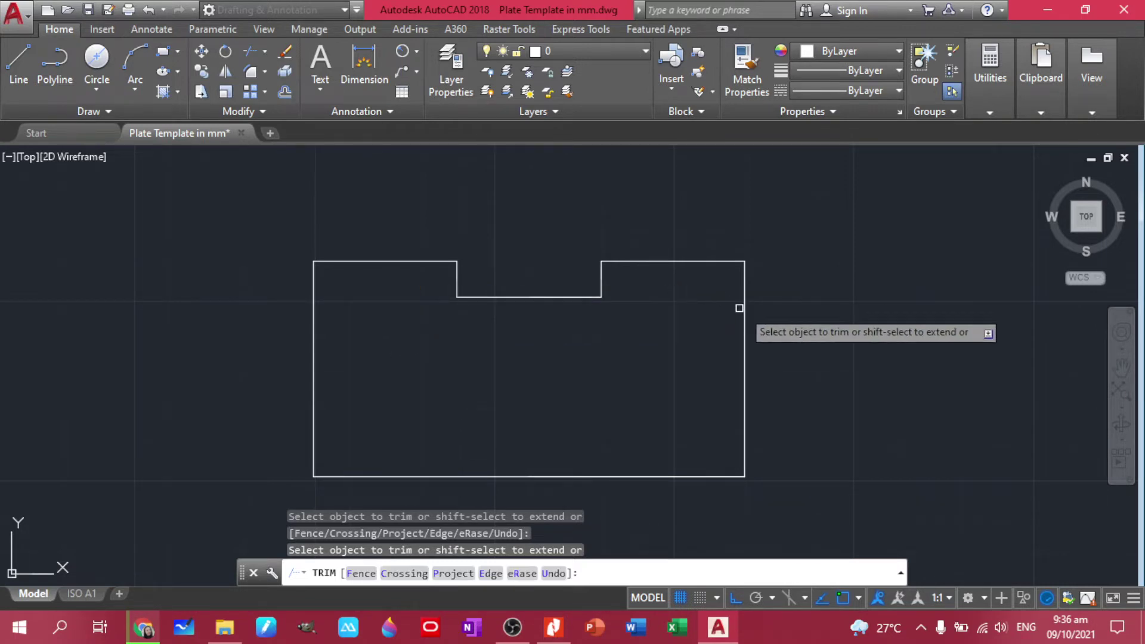
key(Escape)
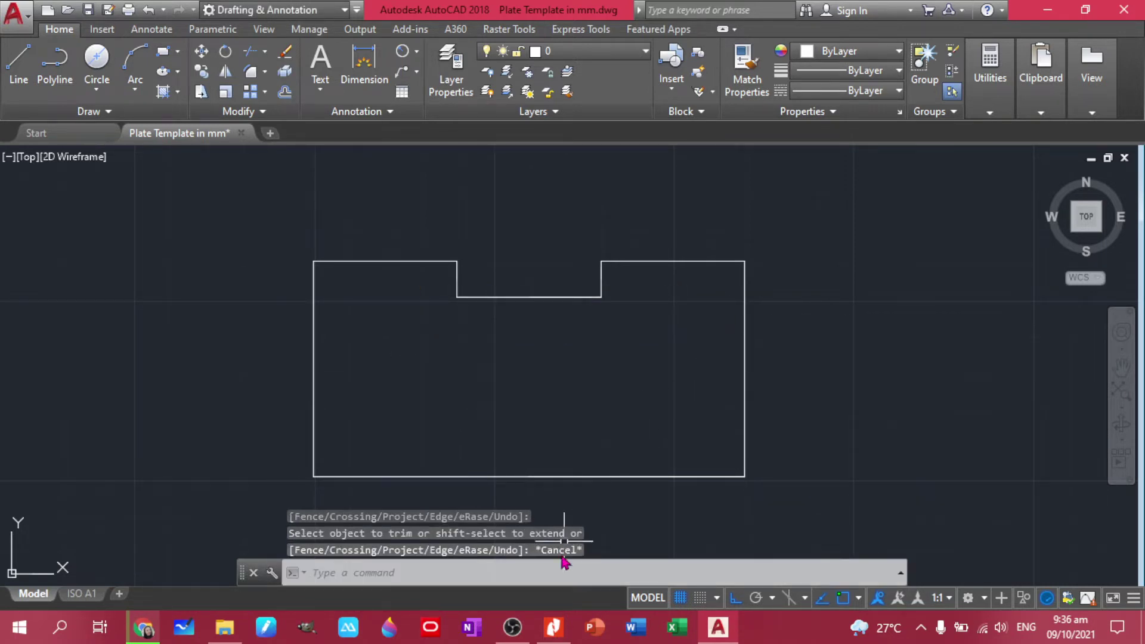
click(553, 627)
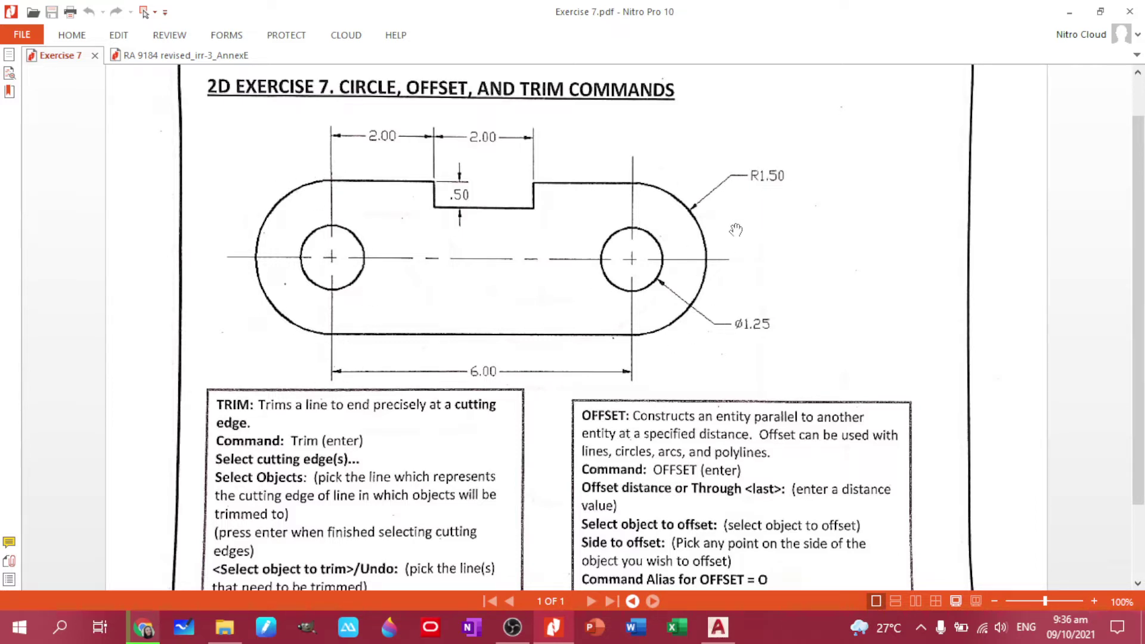
- Return to the notched plate outline in AutoCAD and open the circle options
click(718, 627)
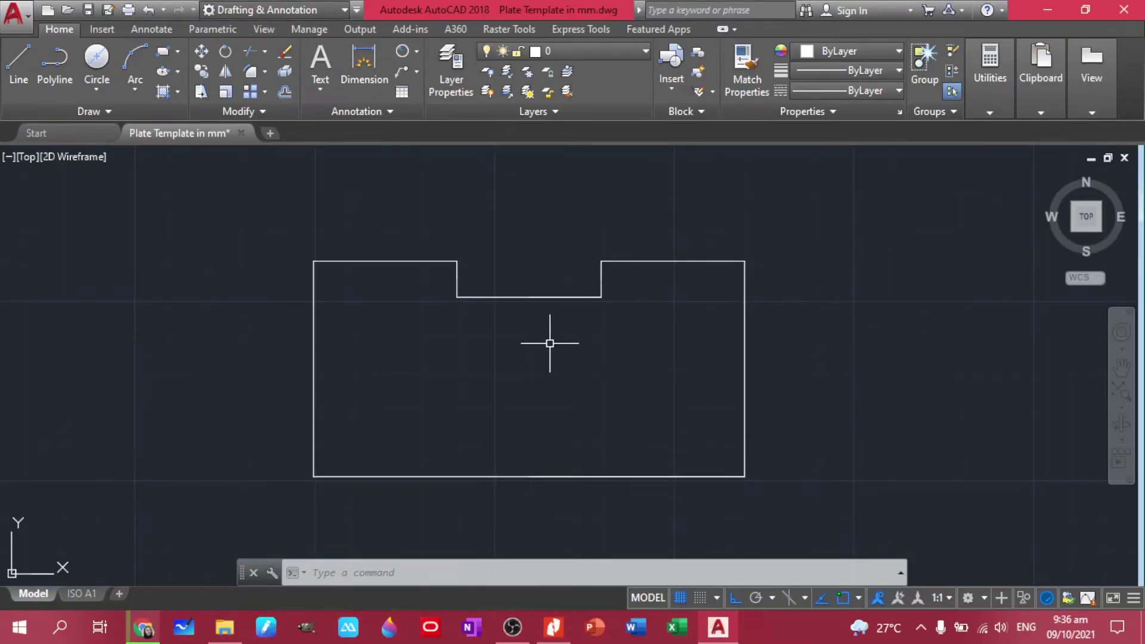
click(93, 91)
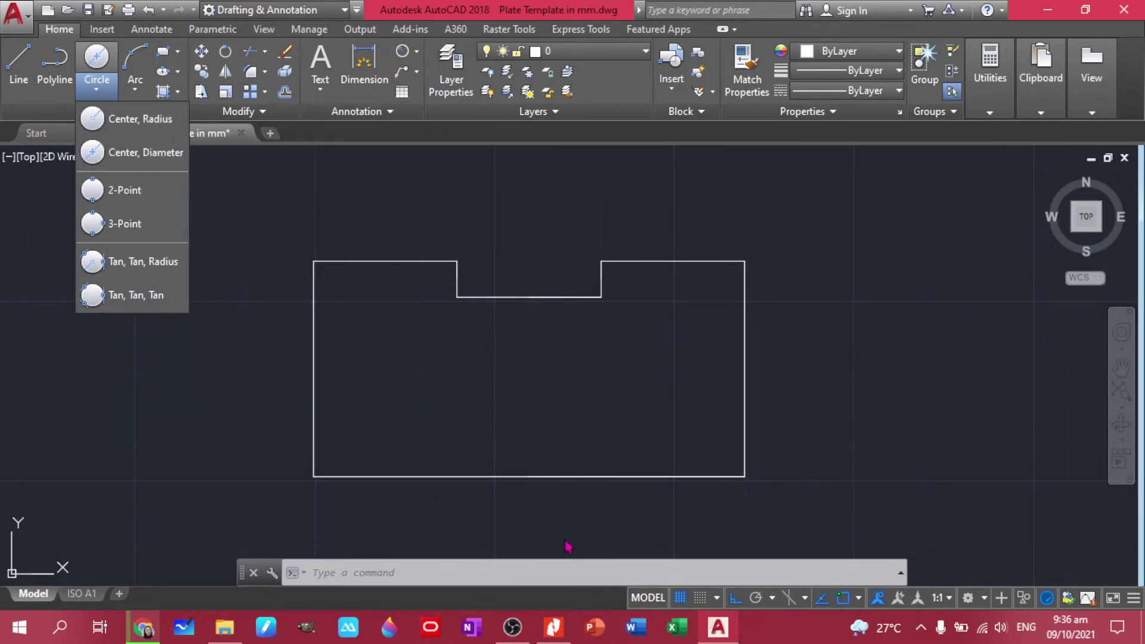
click(568, 483)
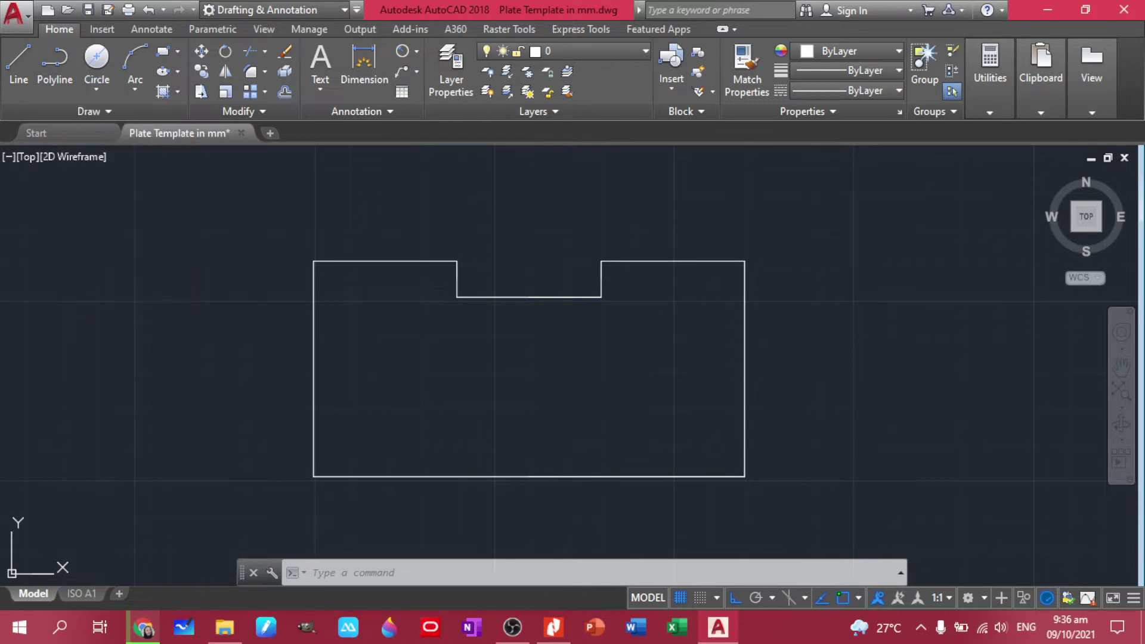
- Offset the plate's bottom edge 1.5 upward to create a mid-height line
click(582, 476)
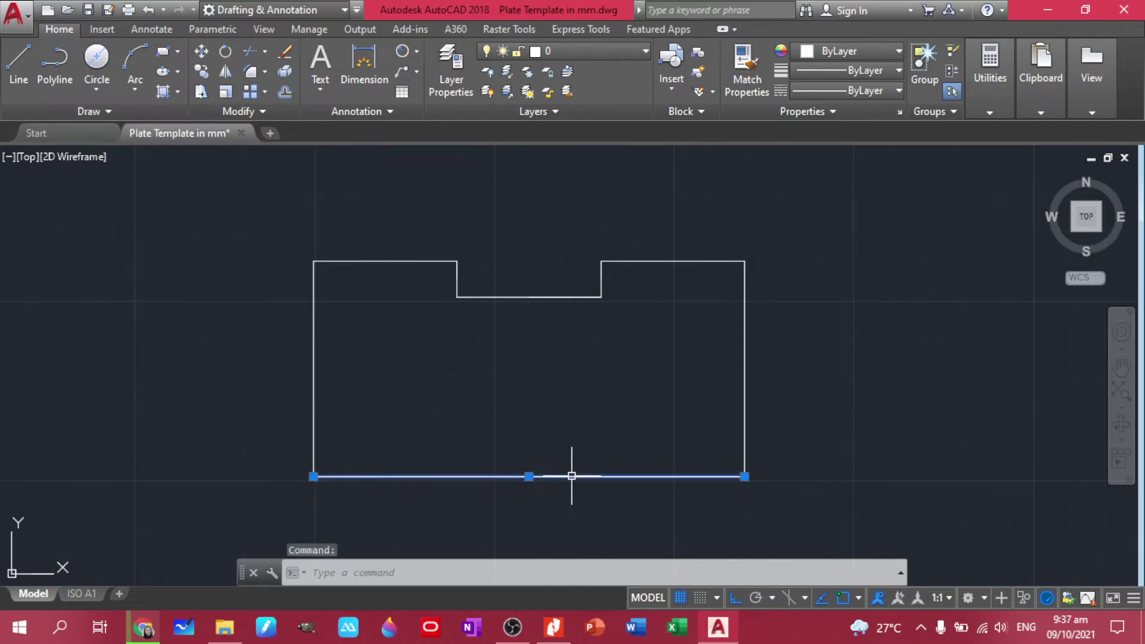
text(off)
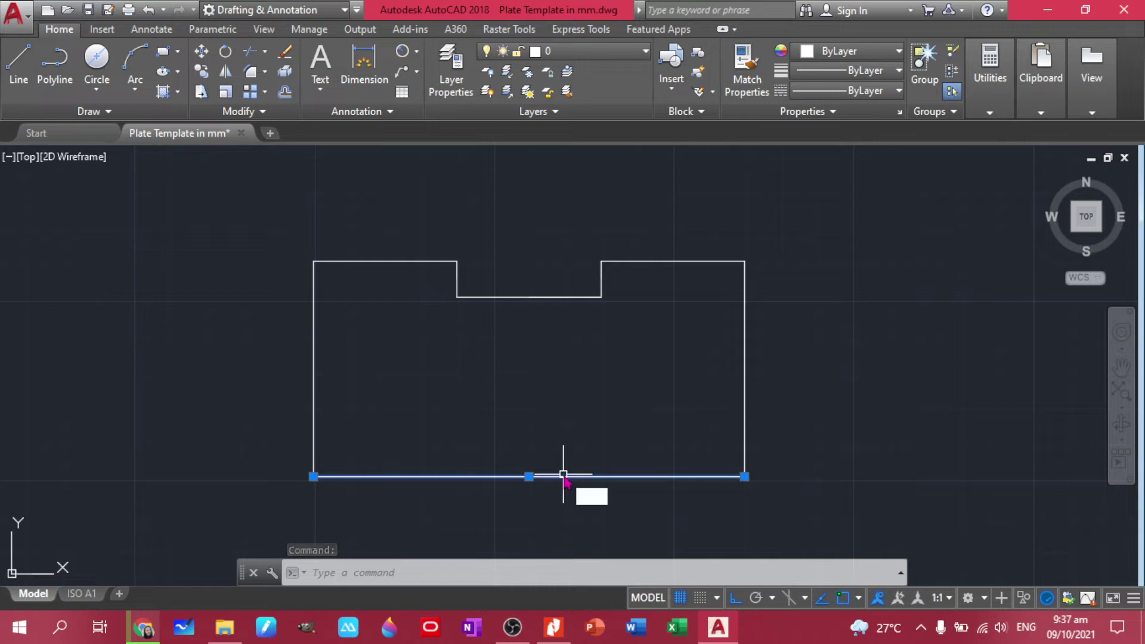
key(Return)
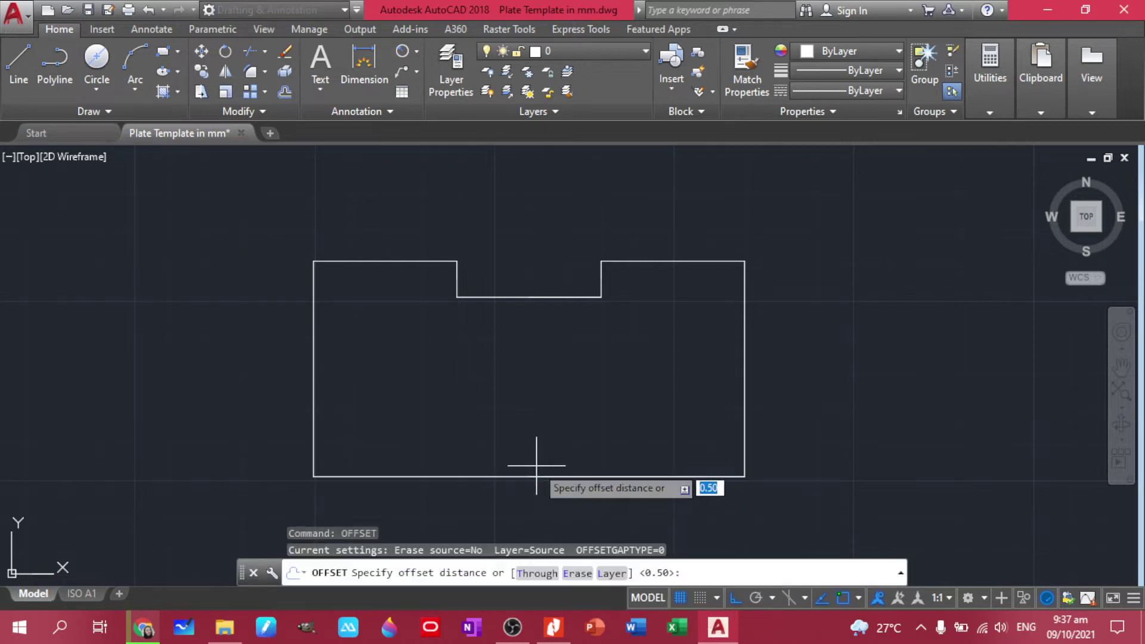
text(1)
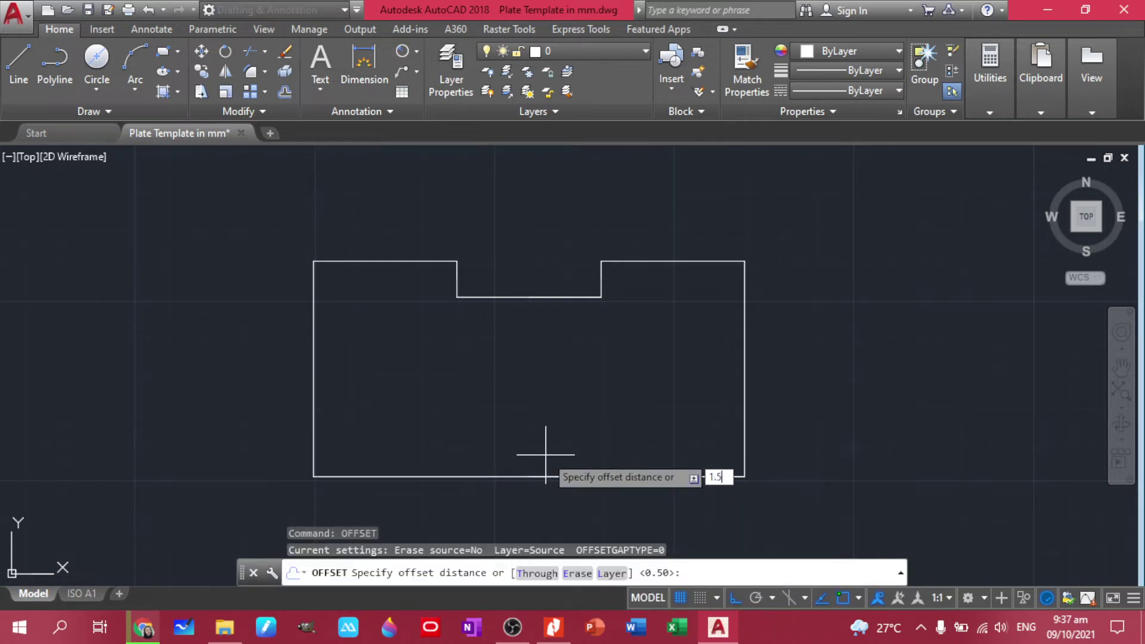
text(.5)
key(Return)
click(544, 476)
click(547, 424)
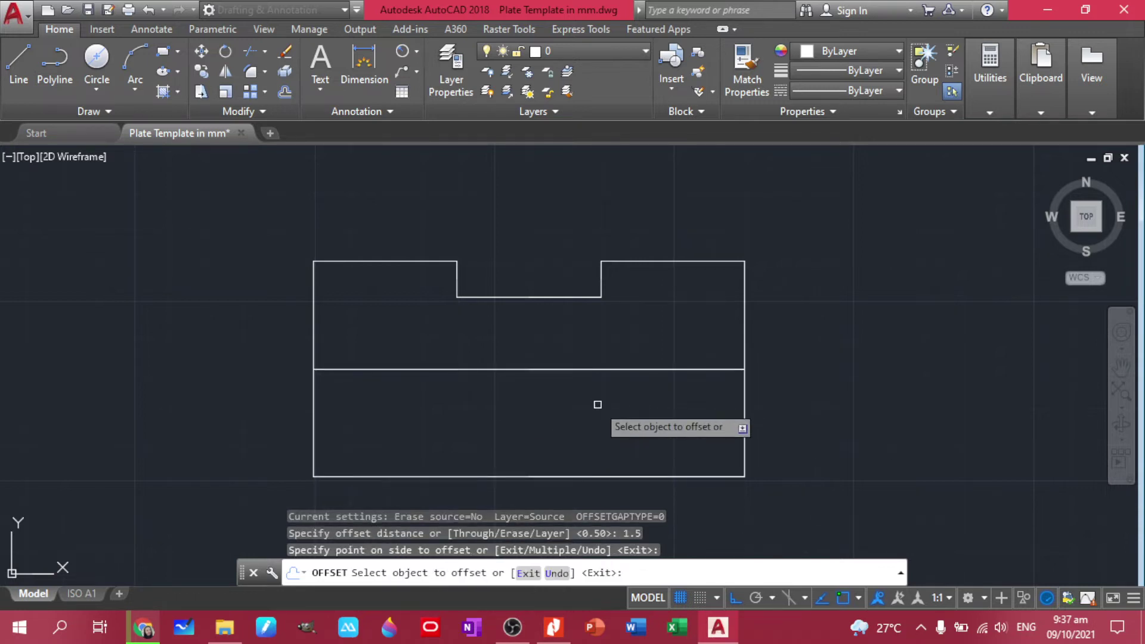
key(Escape)
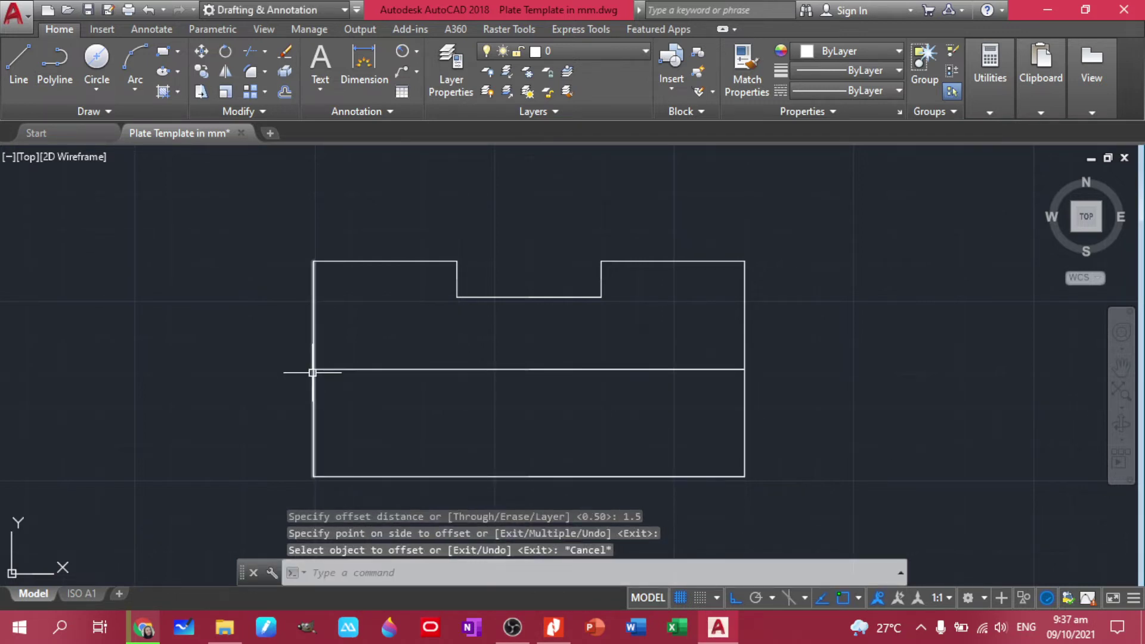
- Draw radius 1.5 circles centred on both ends of the middle line
click(97, 89)
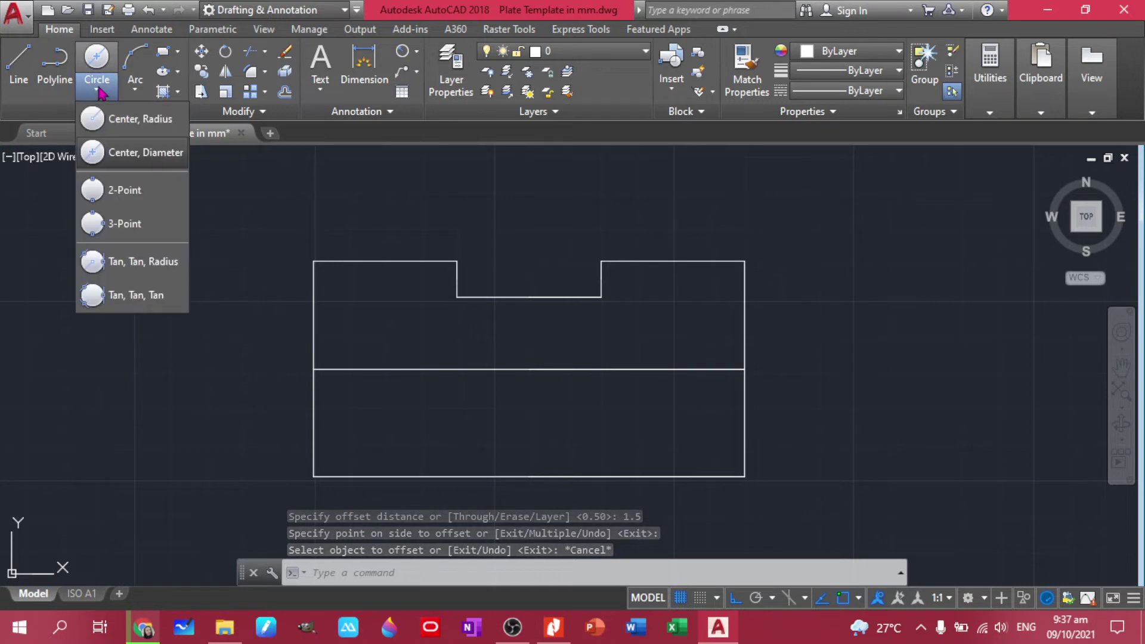
click(114, 120)
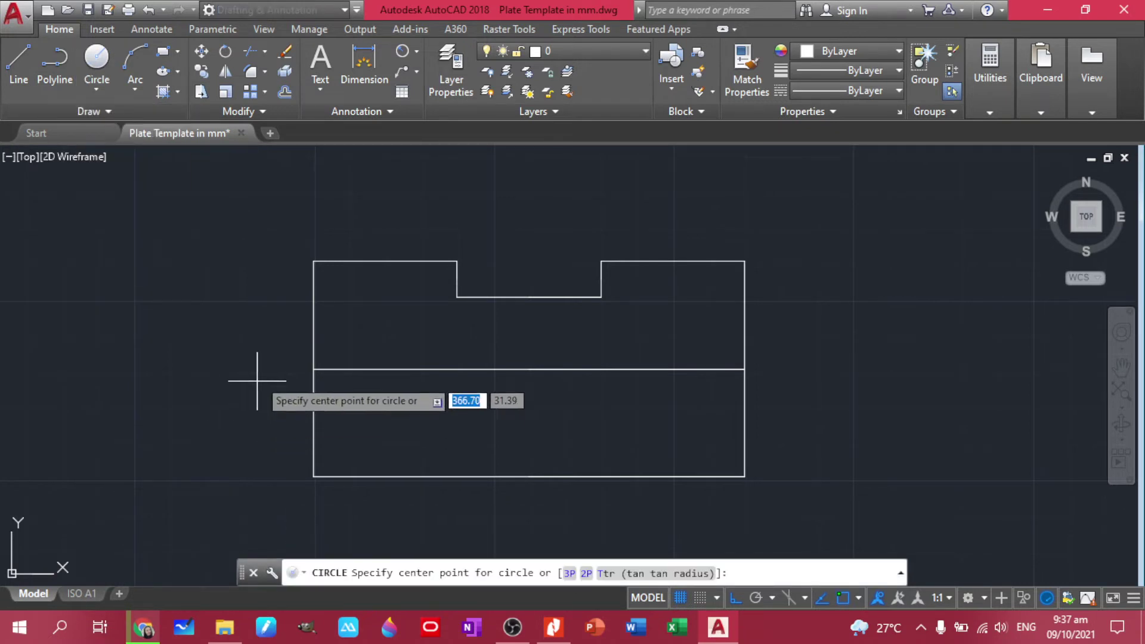
click(312, 369)
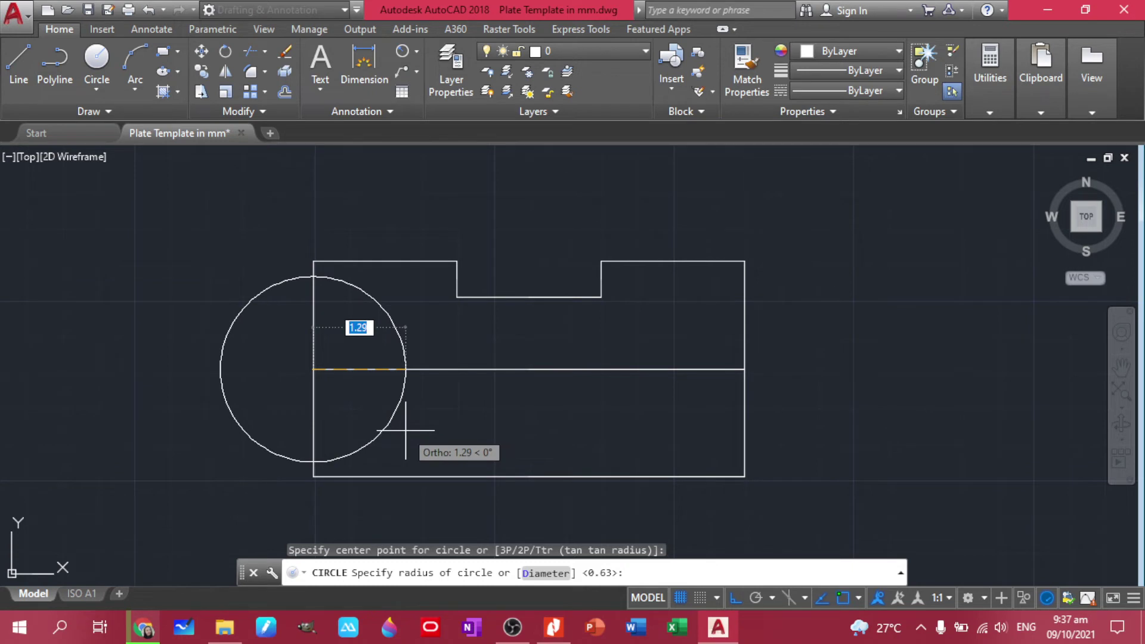
text(1.)
key(Return)
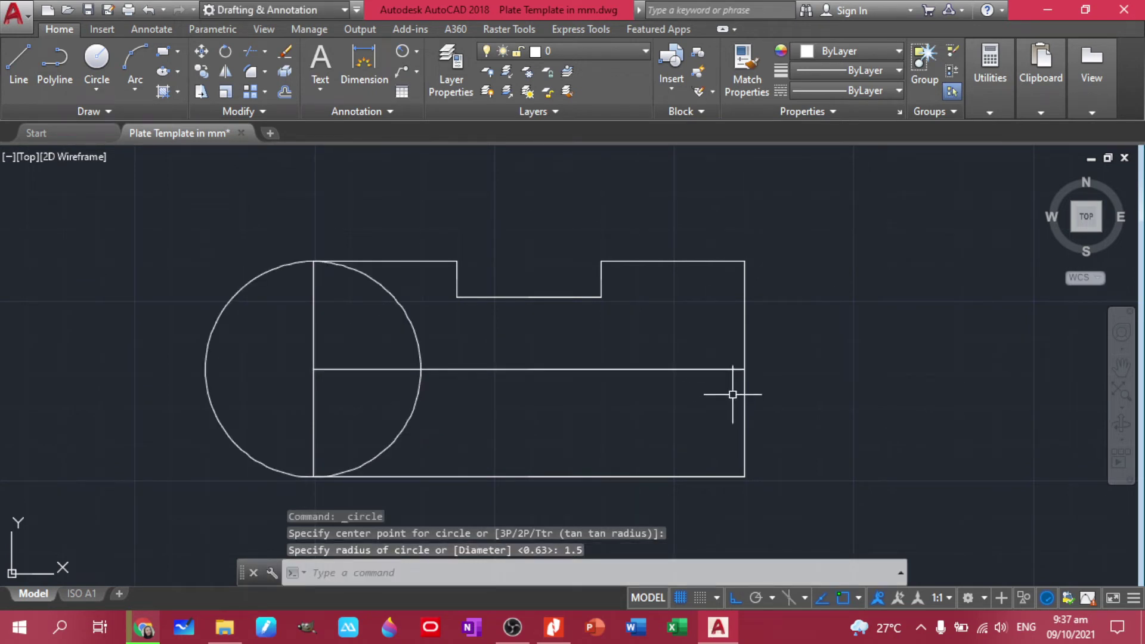
key(Return)
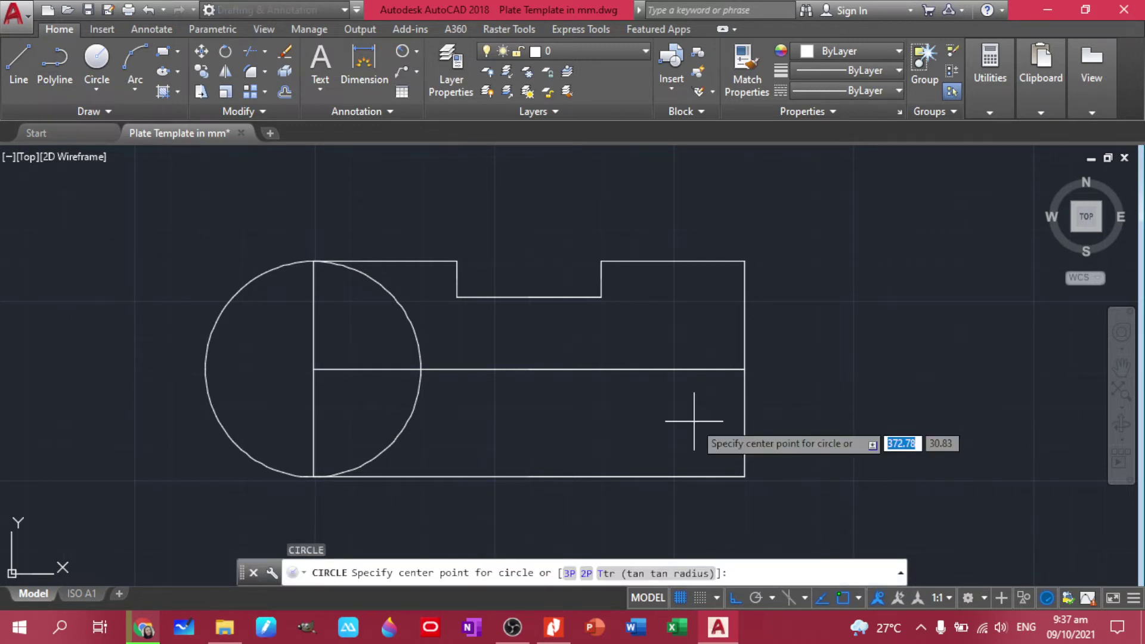
click(744, 369)
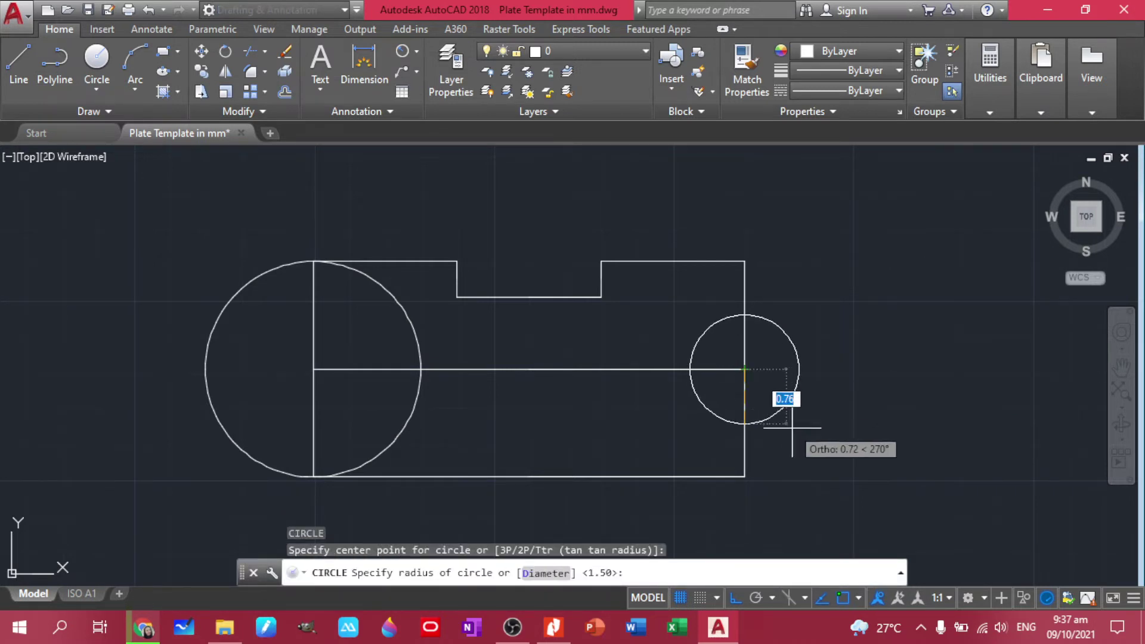
text(1.5)
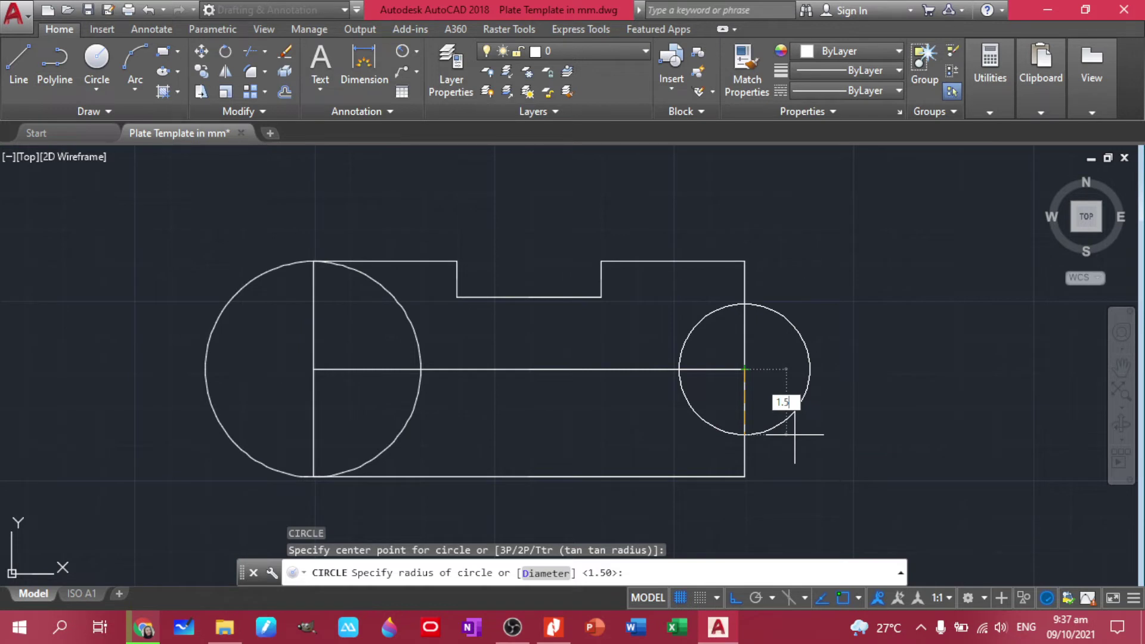
key(Return)
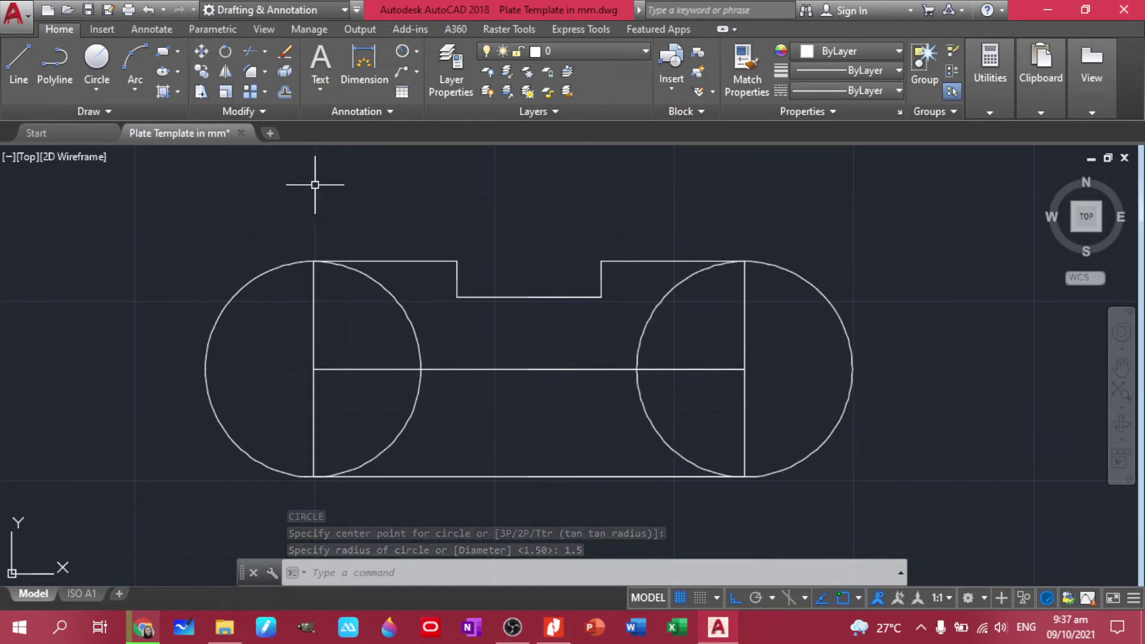
- Trim the circles' inner arcs to leave semicircular ends, then check against the PDF
text(tr)
key(Return)
key(Return)
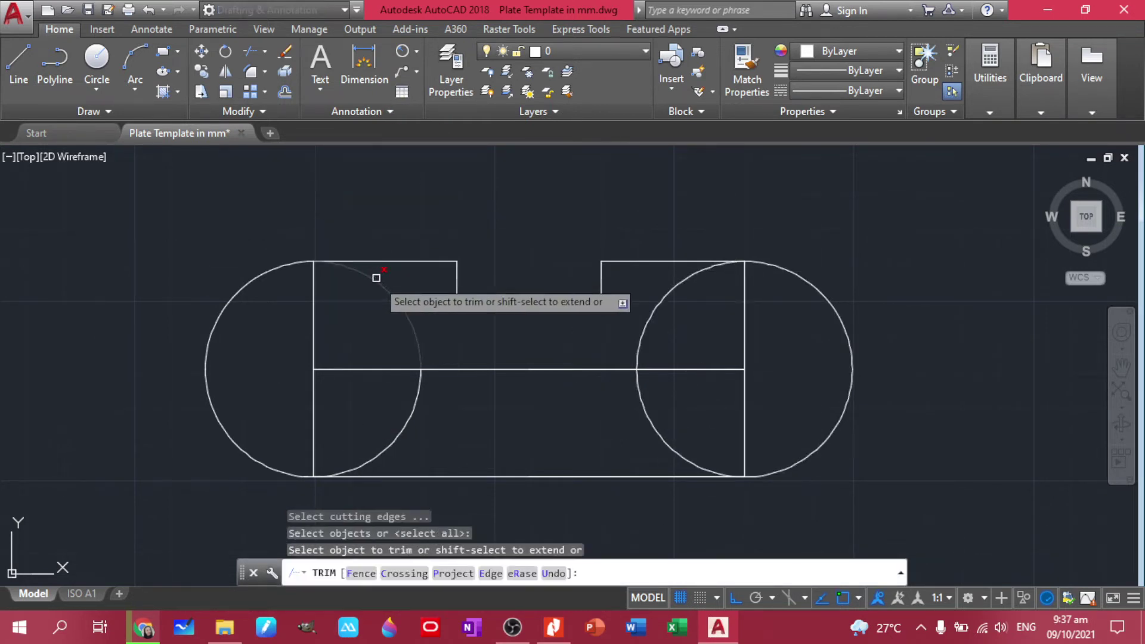
click(376, 276)
click(409, 412)
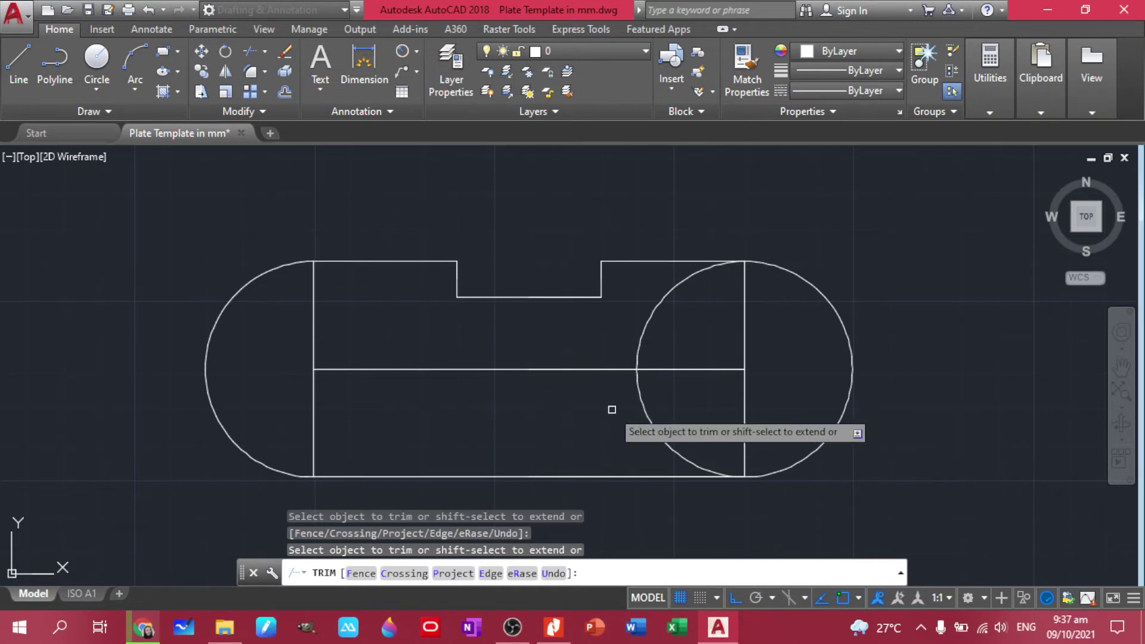
click(646, 411)
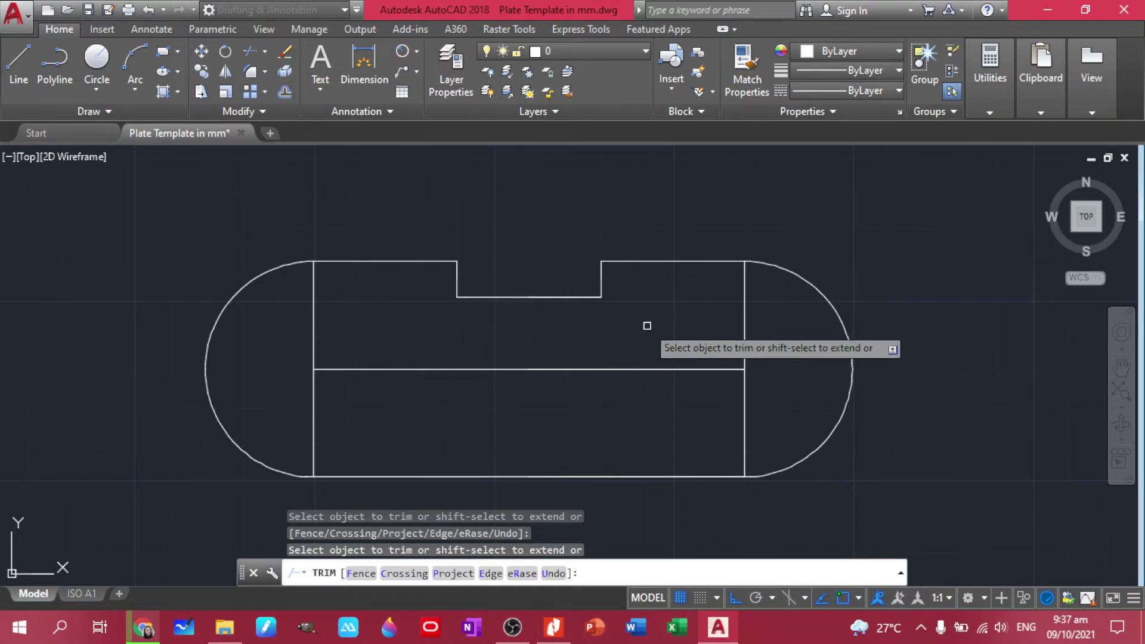
key(Escape)
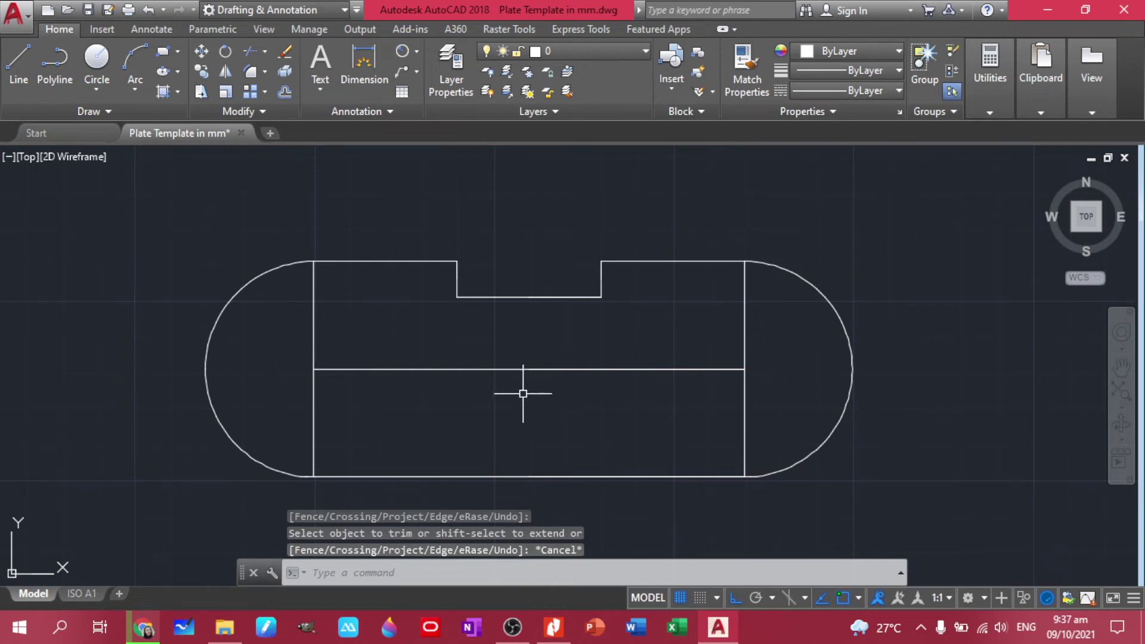
click(553, 627)
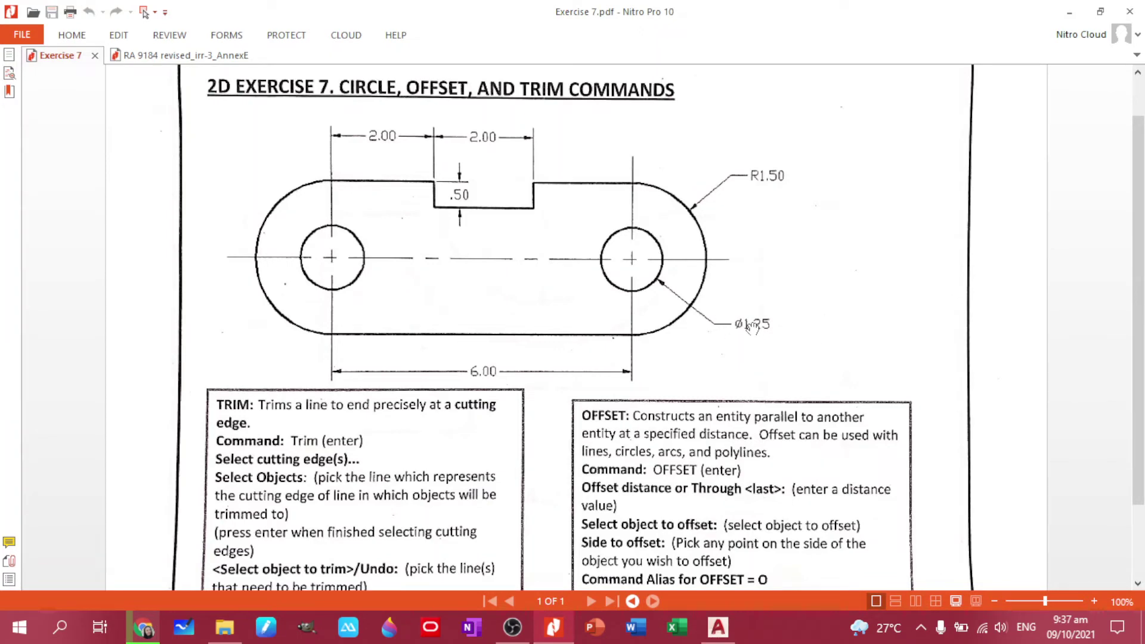
click(718, 627)
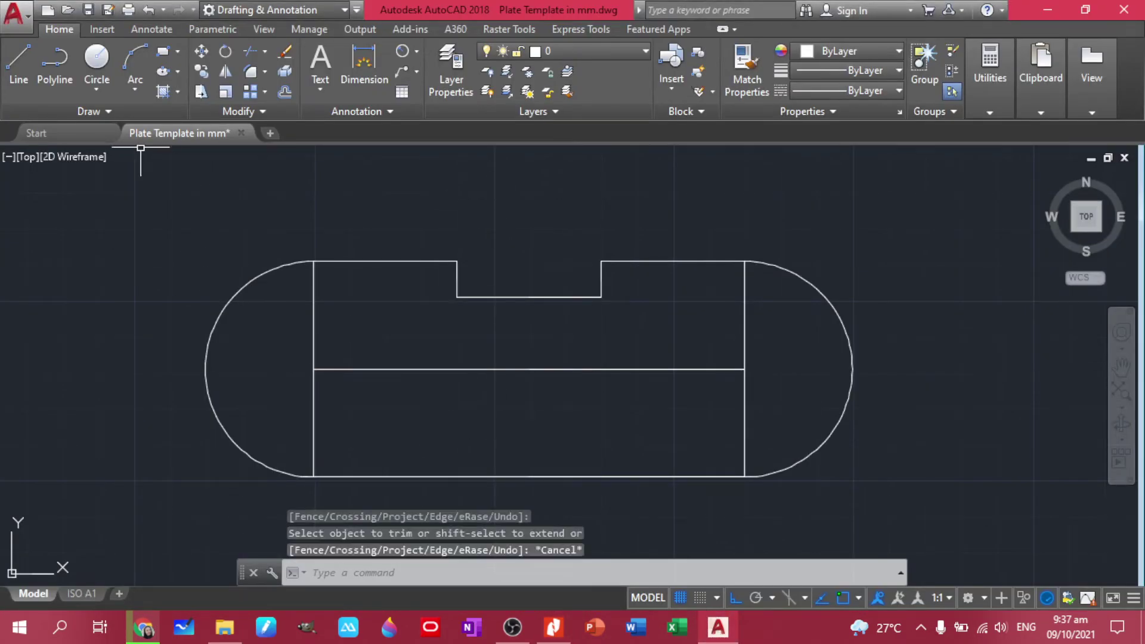
- Draw a radius 1.25 circle at the left intersection, then erase it as wrongly sized
text(c)
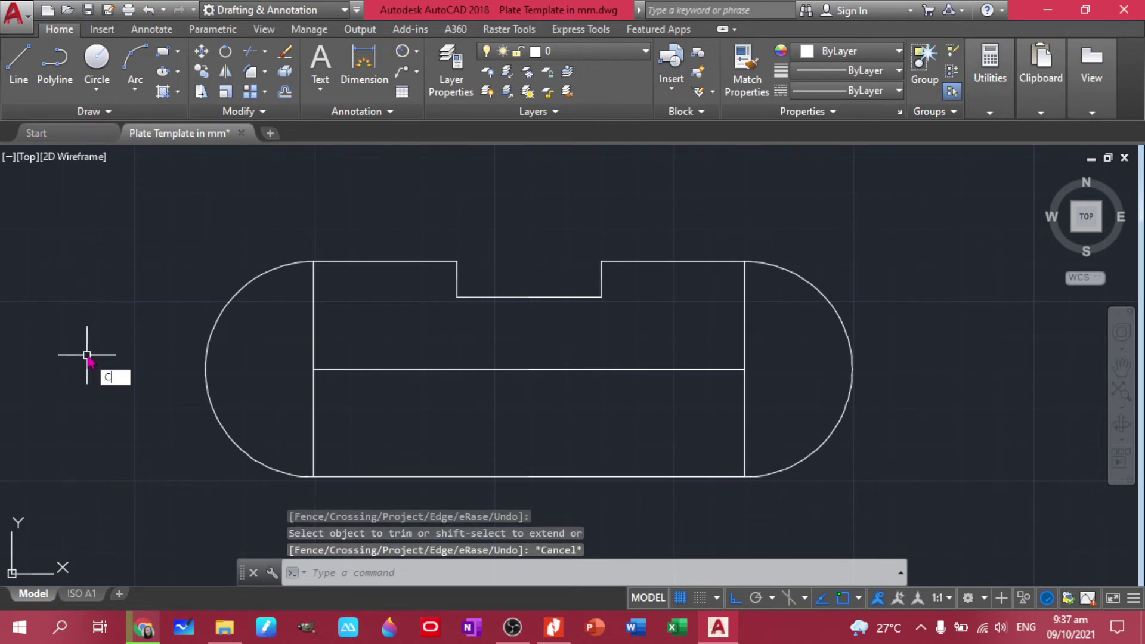
click(146, 395)
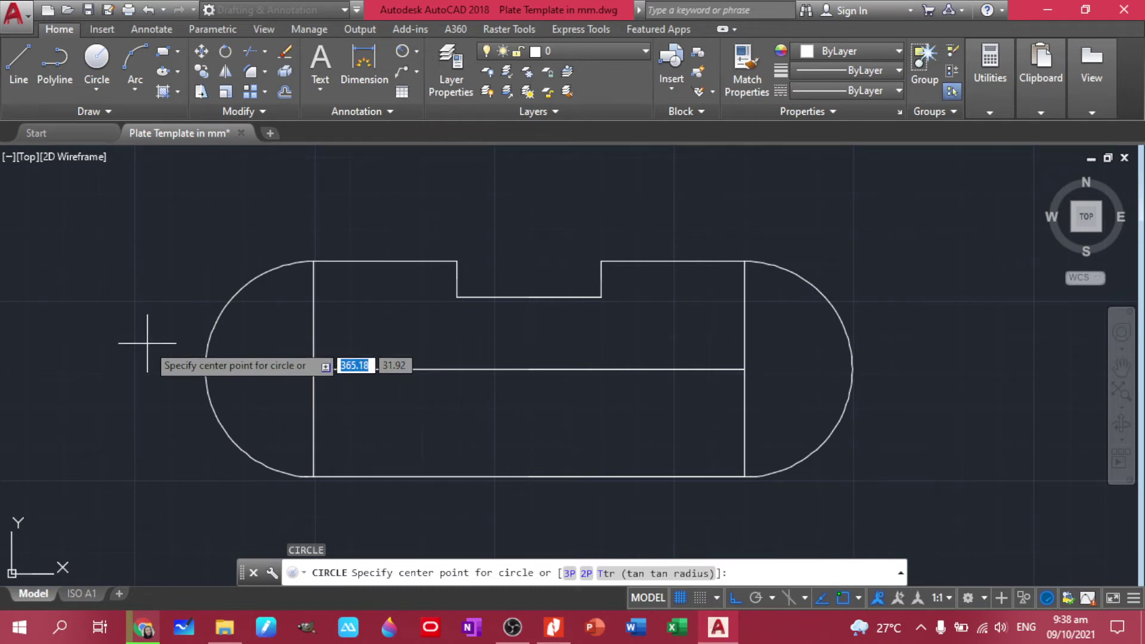
click(312, 370)
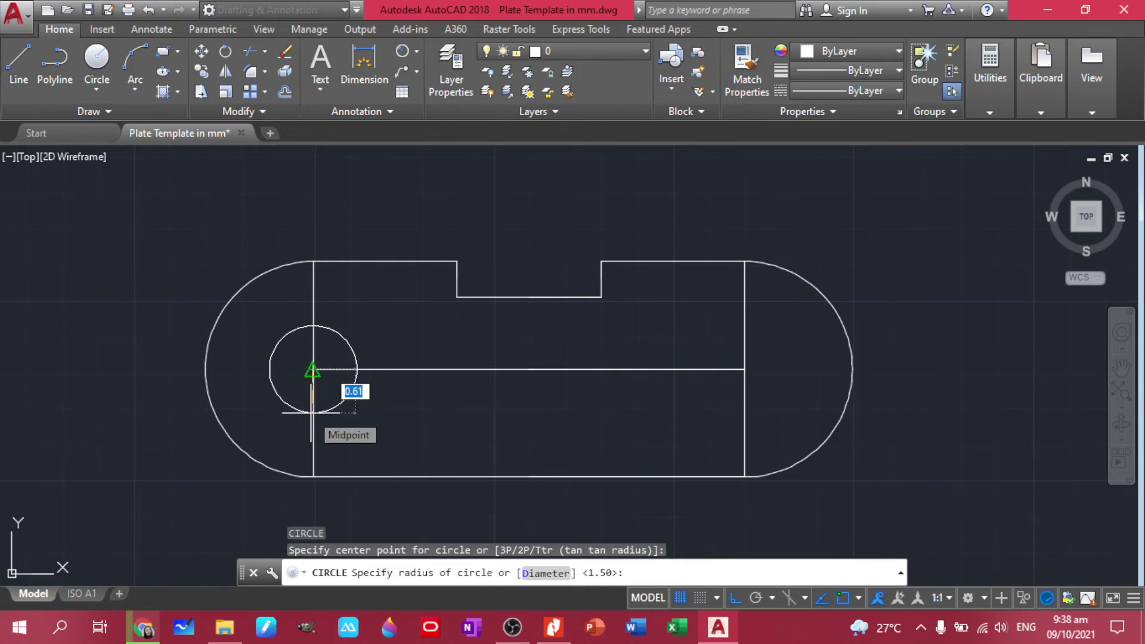
text(1.25)
key(Return)
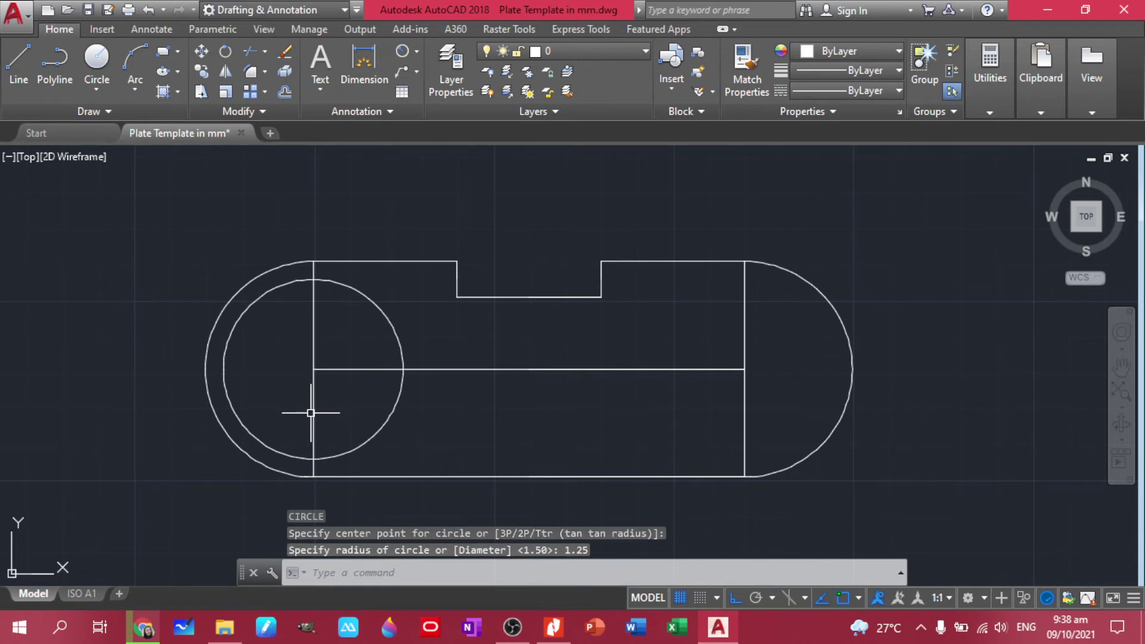
click(386, 419)
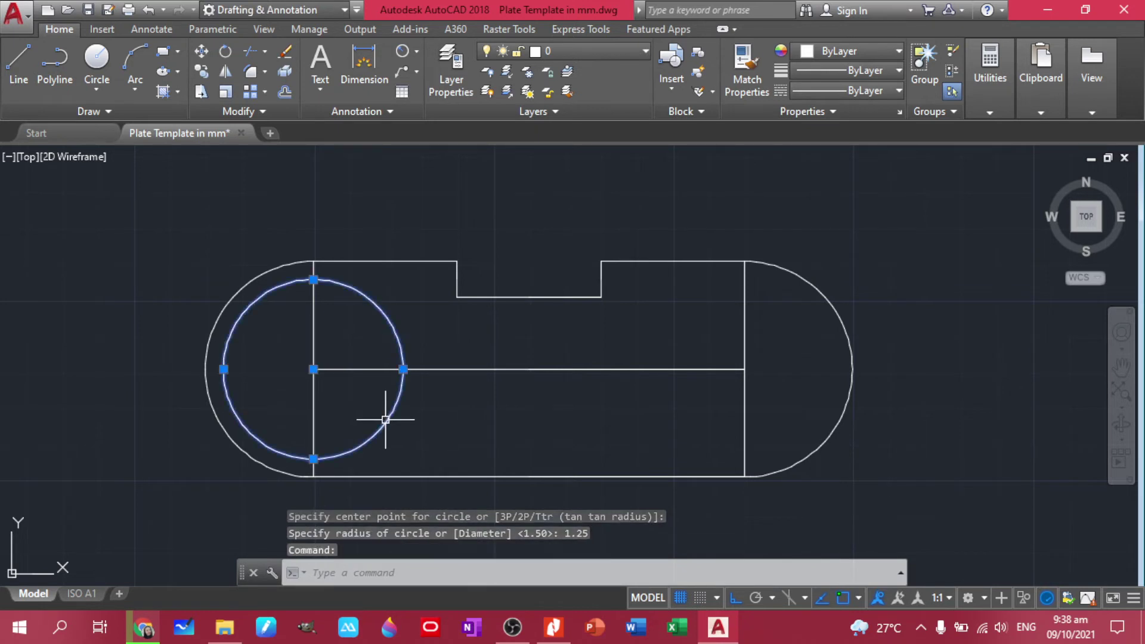
key(Delete)
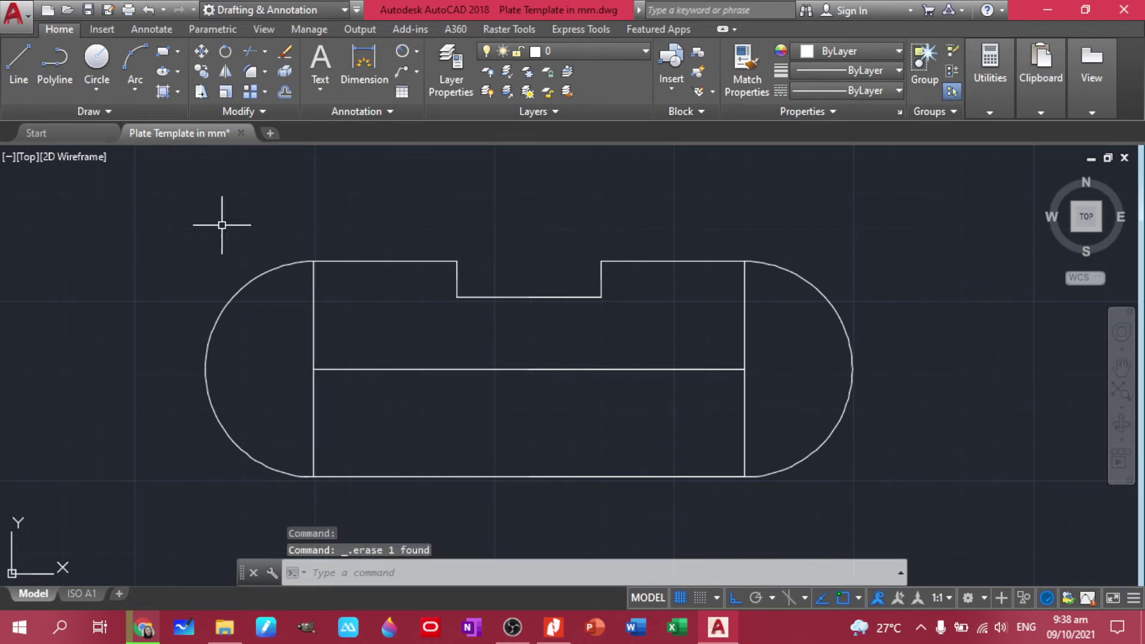
- Draw a 1.25-diameter hole at the left line intersection and select it
click(97, 86)
click(141, 154)
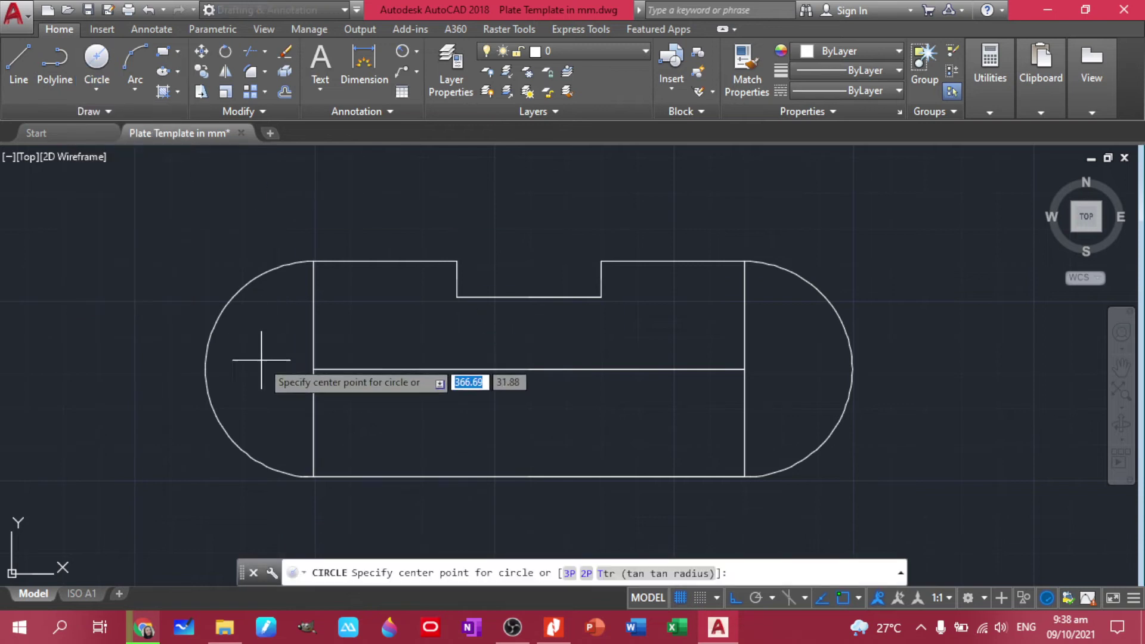
click(313, 369)
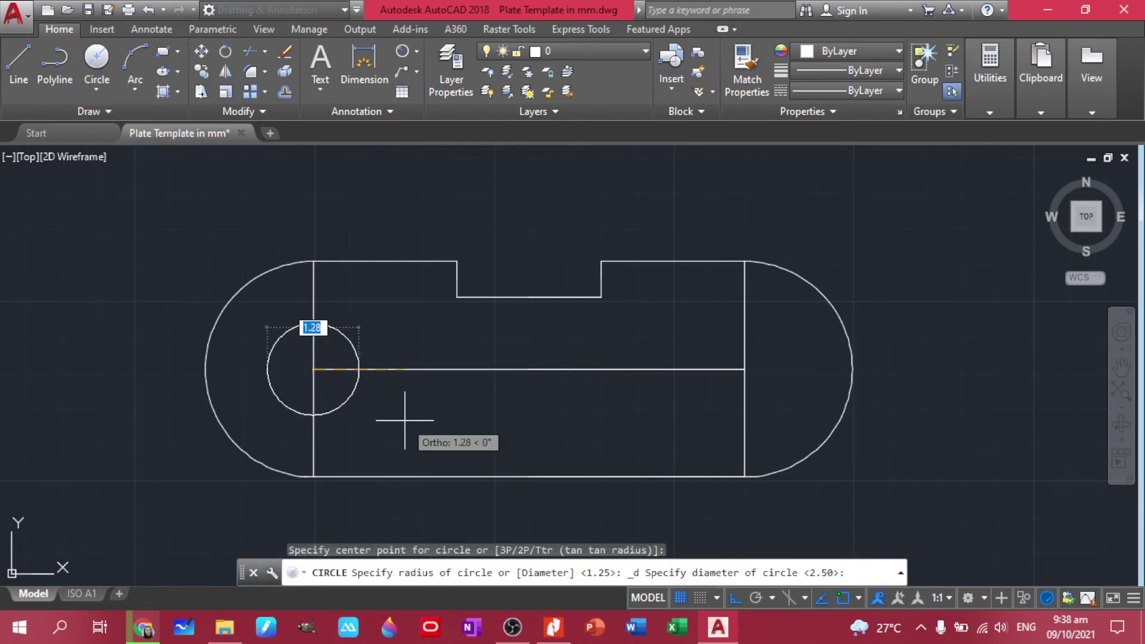
text(1)
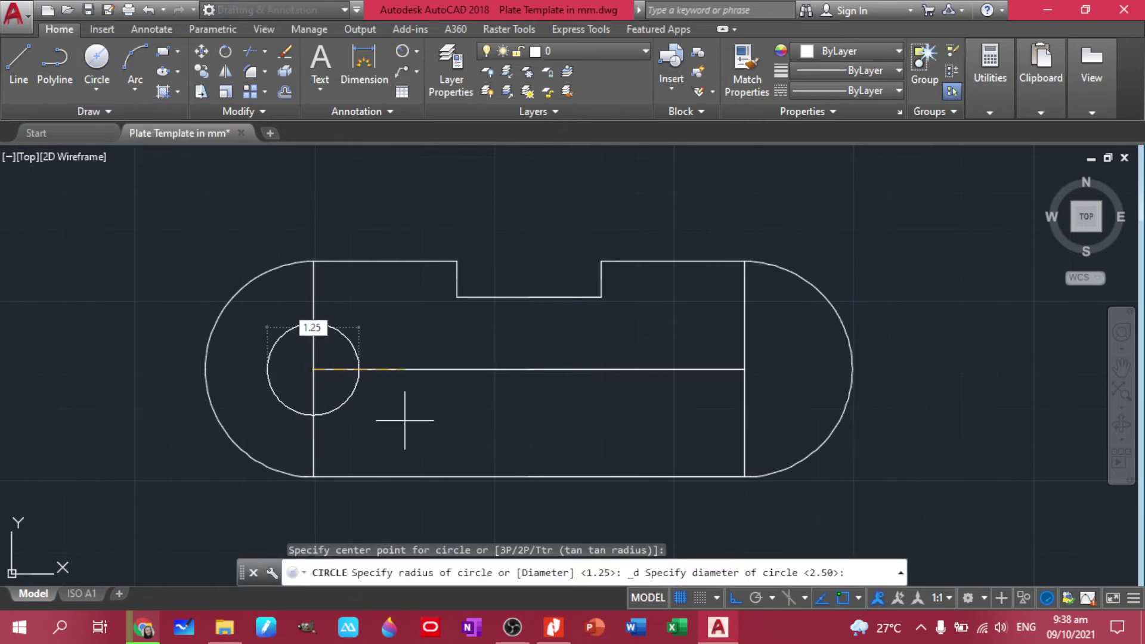
key(Return)
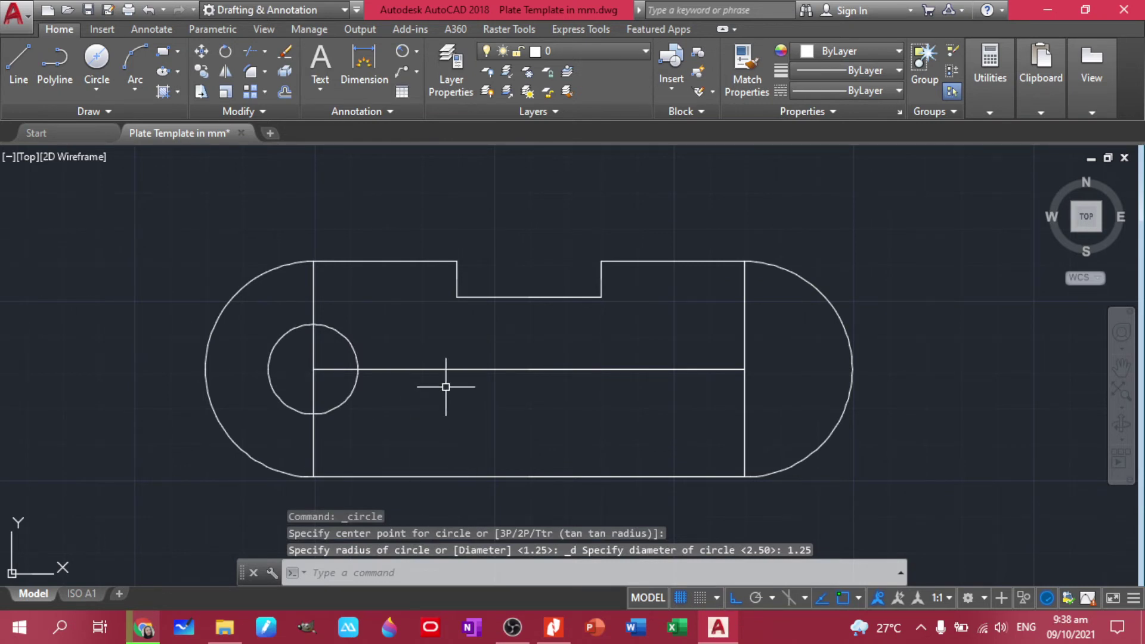
click(355, 391)
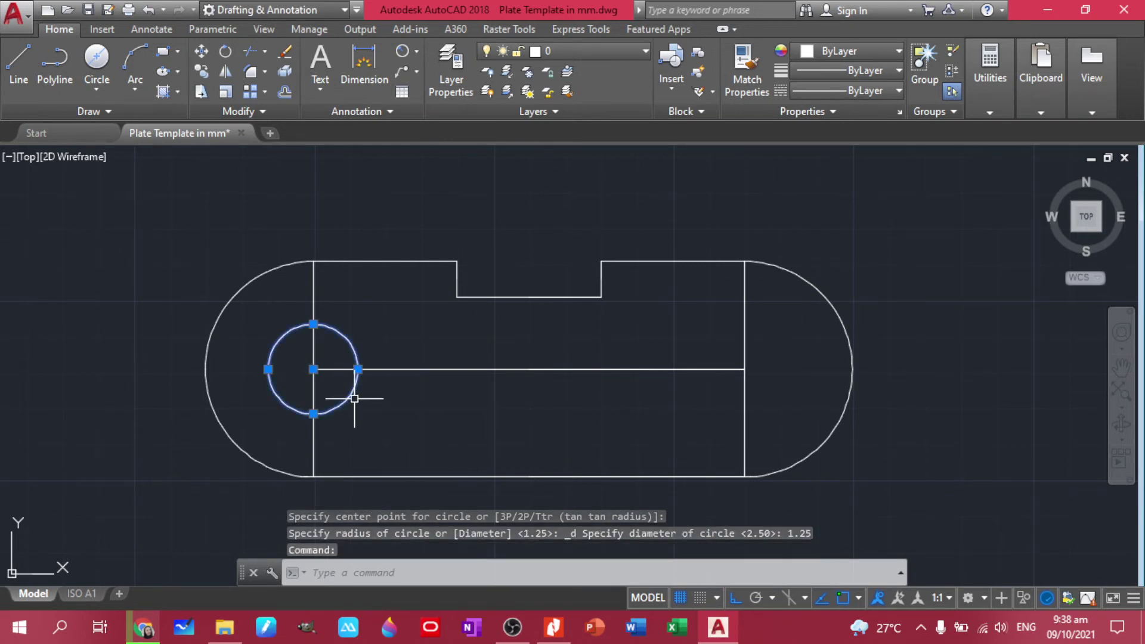
- Copy the 1.25 hole to the right end of the centre line
text(CP)
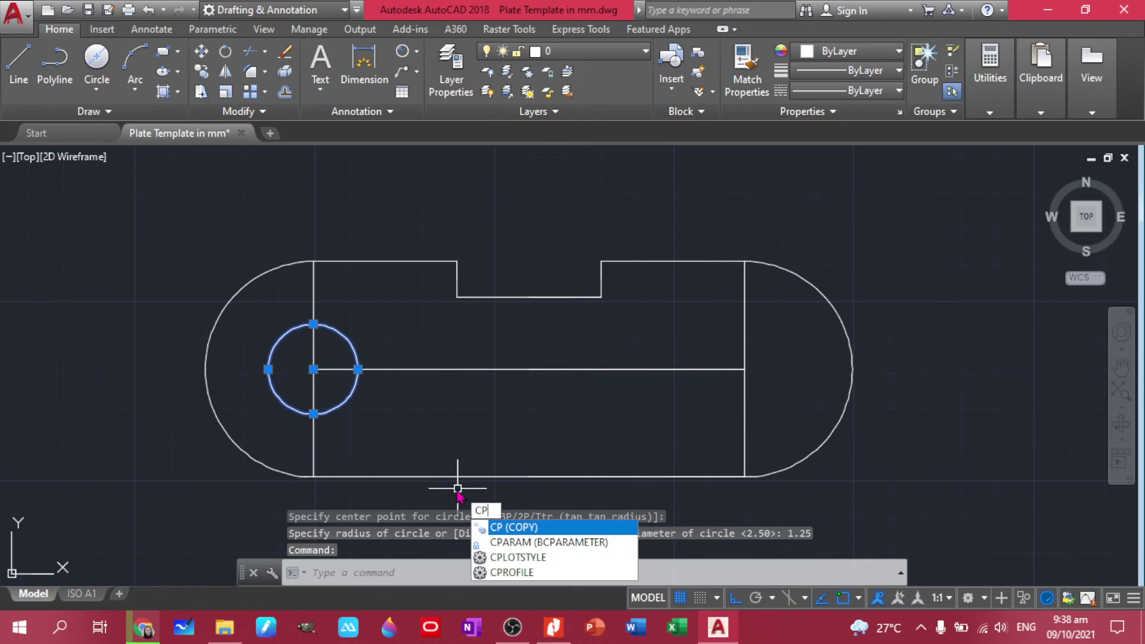
key(Return)
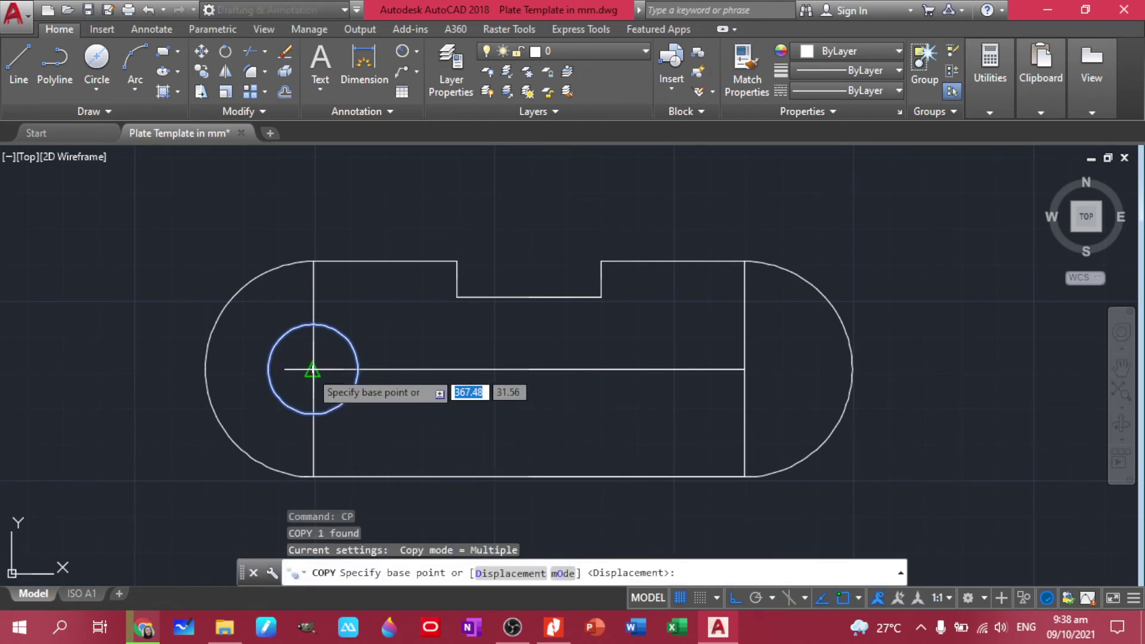
click(312, 370)
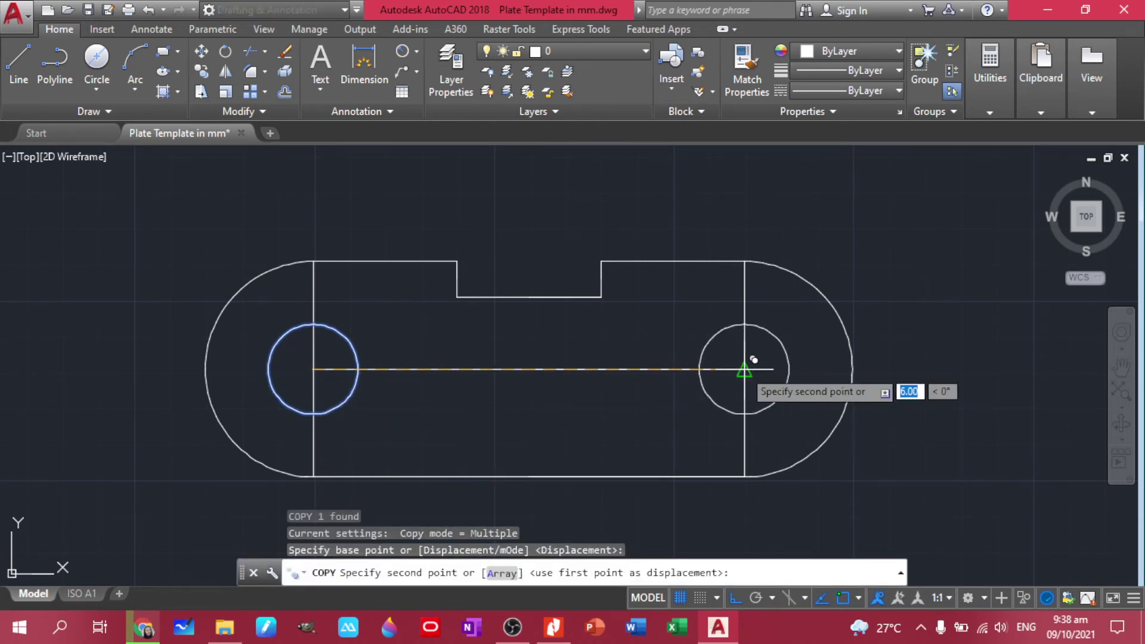
click(745, 368)
key(Escape)
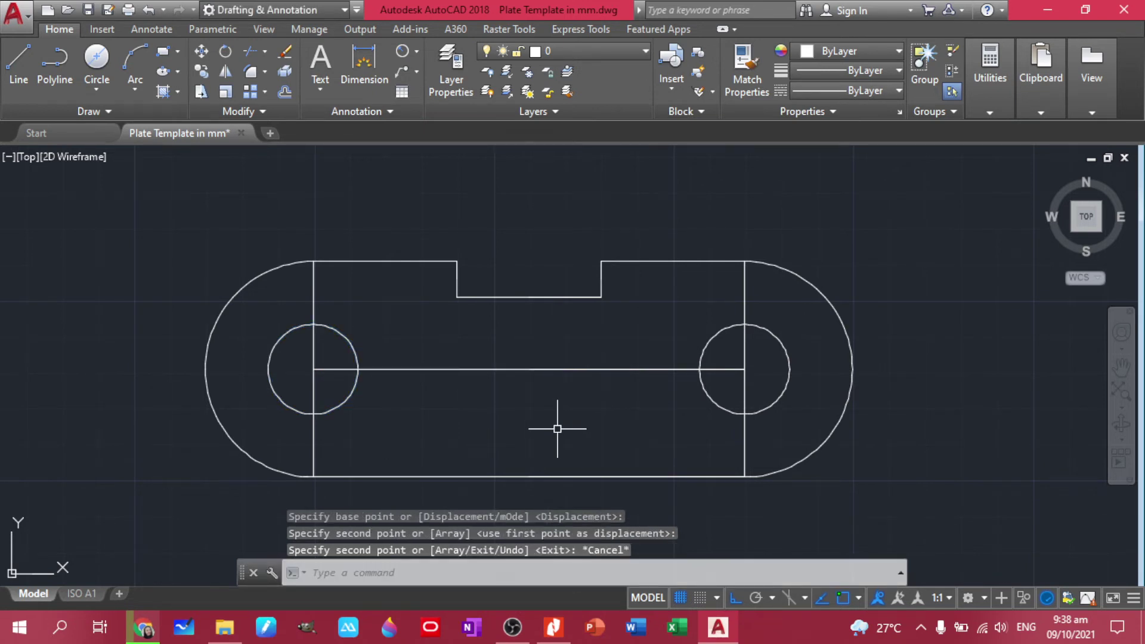
- Erase the horizontal centre line and both vertical construction lines, then compare with the PDF
click(614, 389)
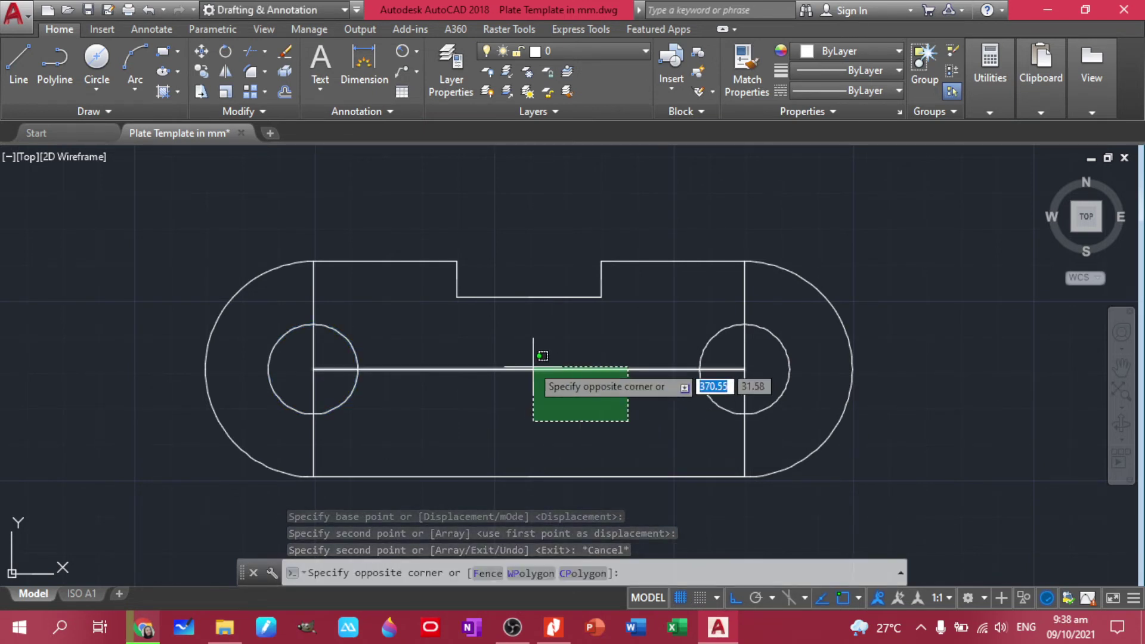
click(511, 356)
key(Delete)
click(757, 449)
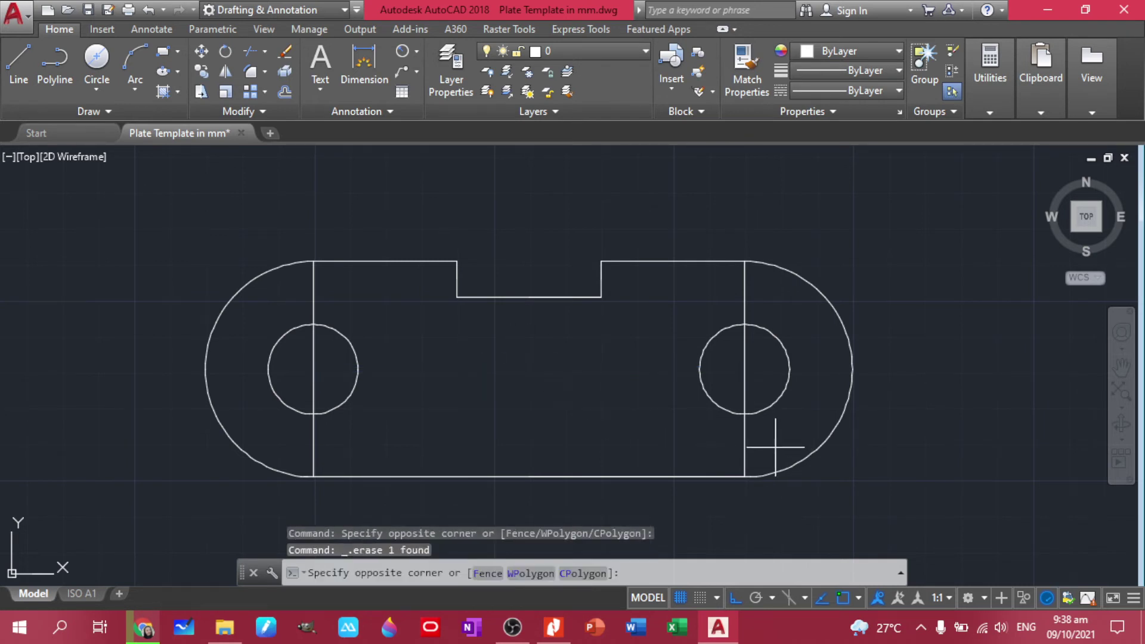
click(705, 435)
key(Delete)
click(335, 422)
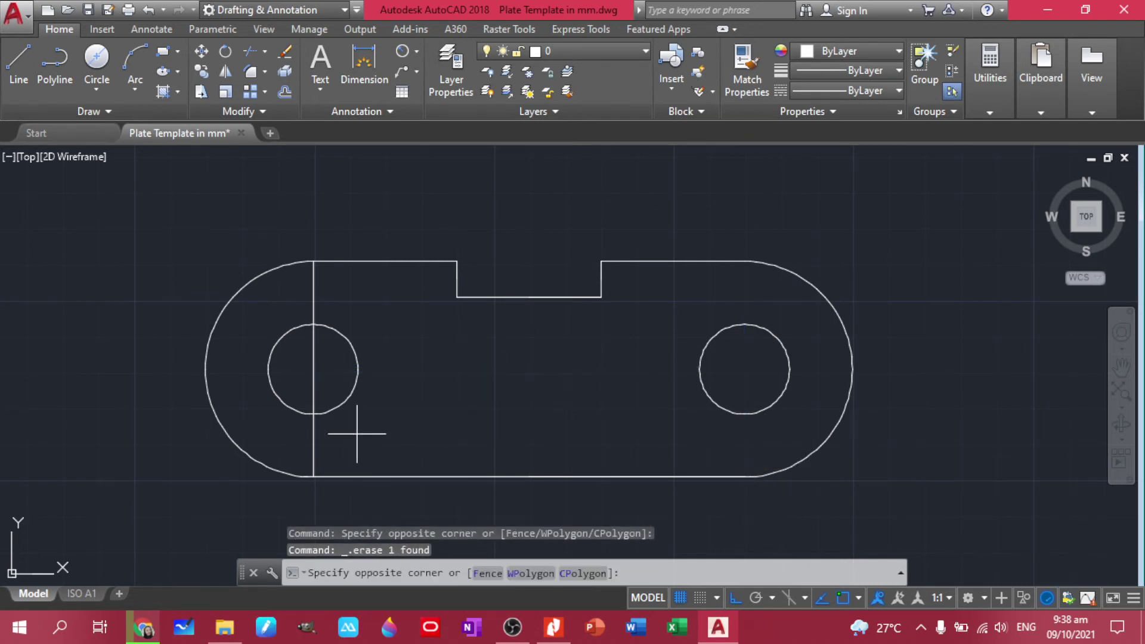
click(298, 442)
key(Delete)
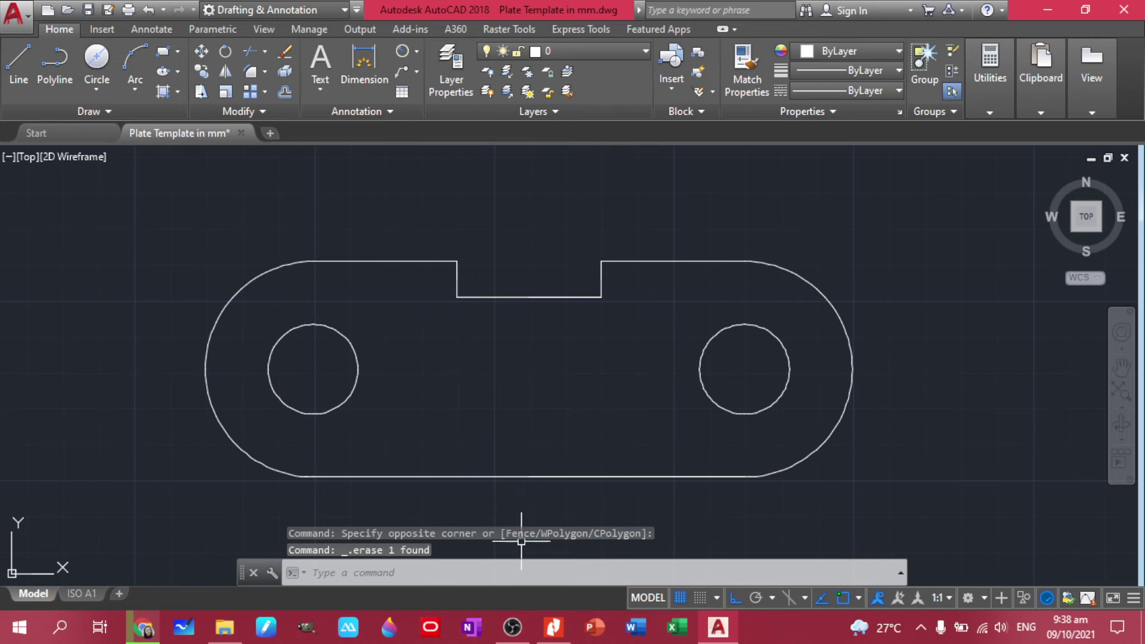
click(554, 627)
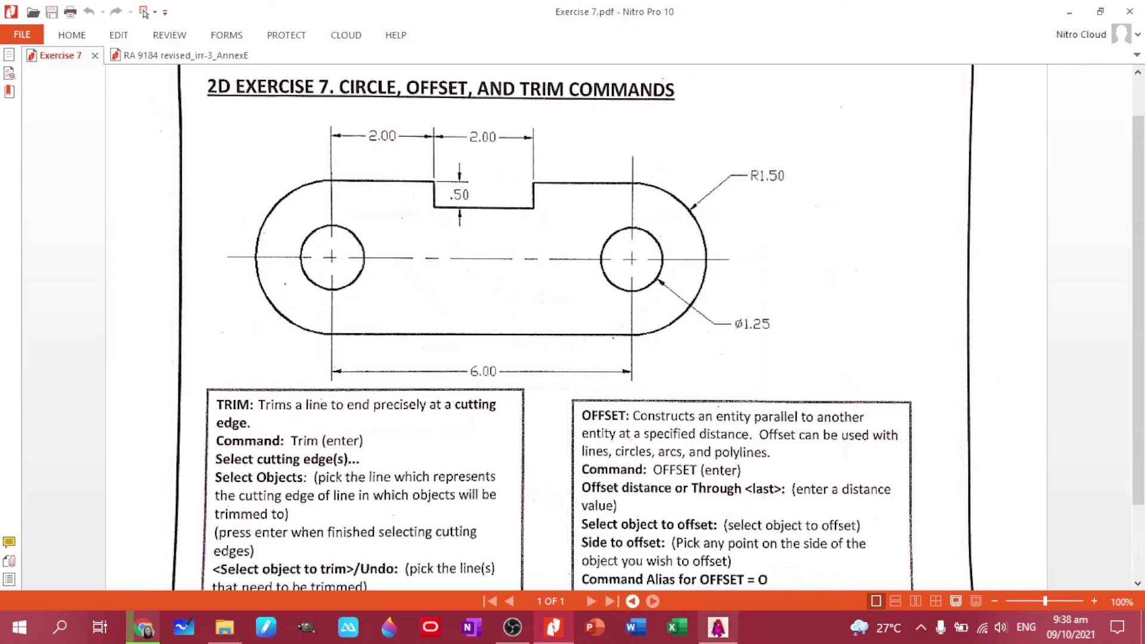
click(717, 626)
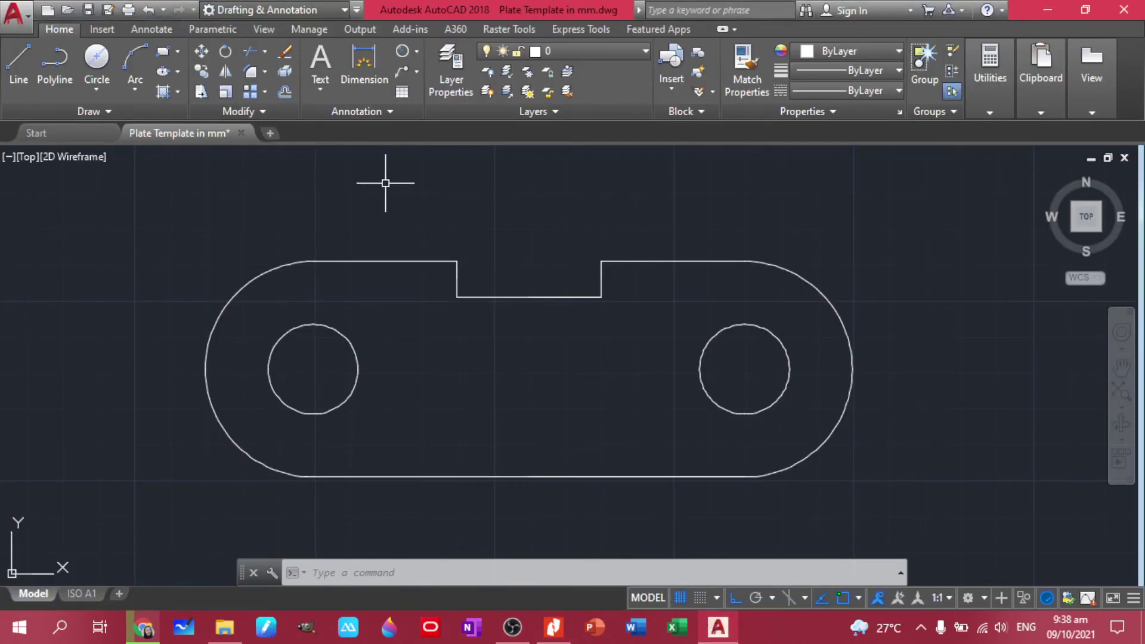
- Add linear 2.00 dimensions for the notch width and the left top width
click(364, 66)
click(456, 261)
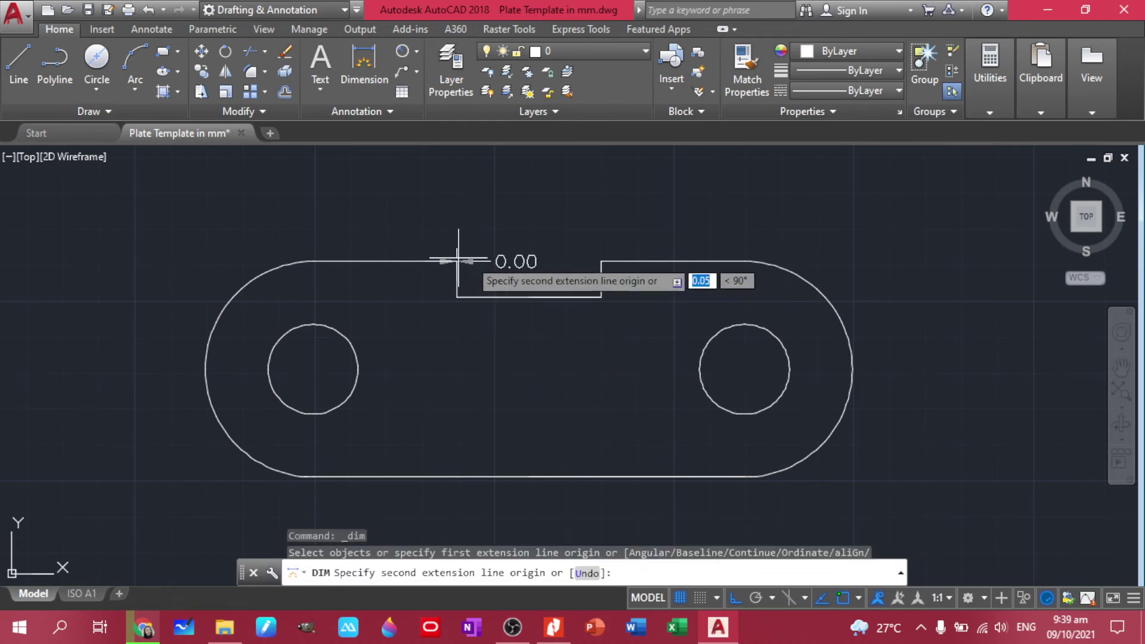
click(601, 262)
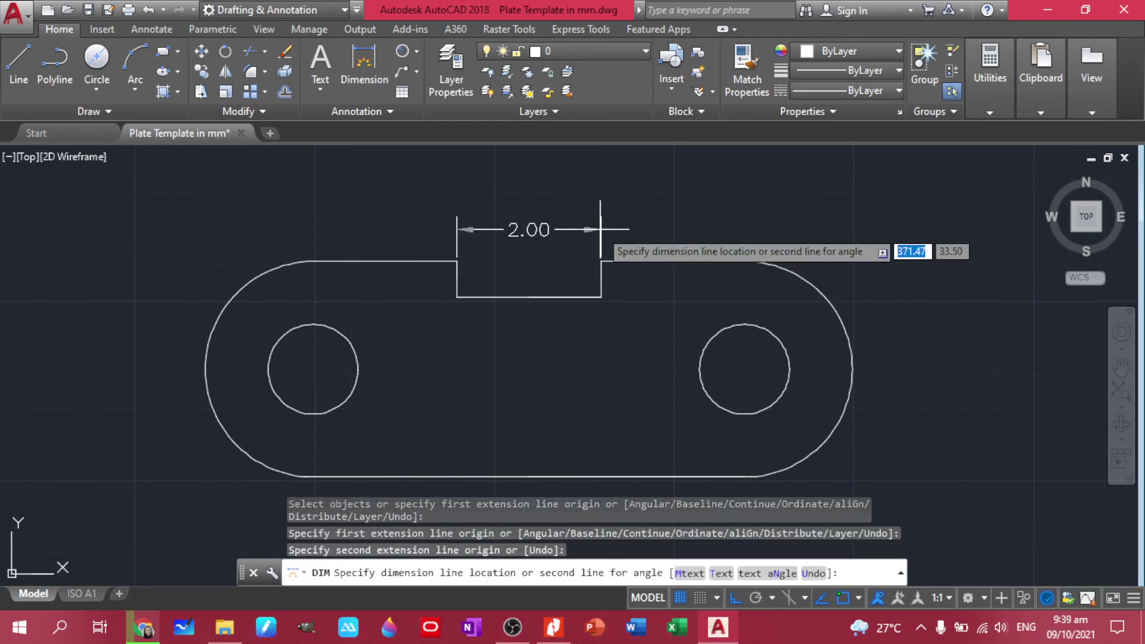
click(600, 229)
click(313, 261)
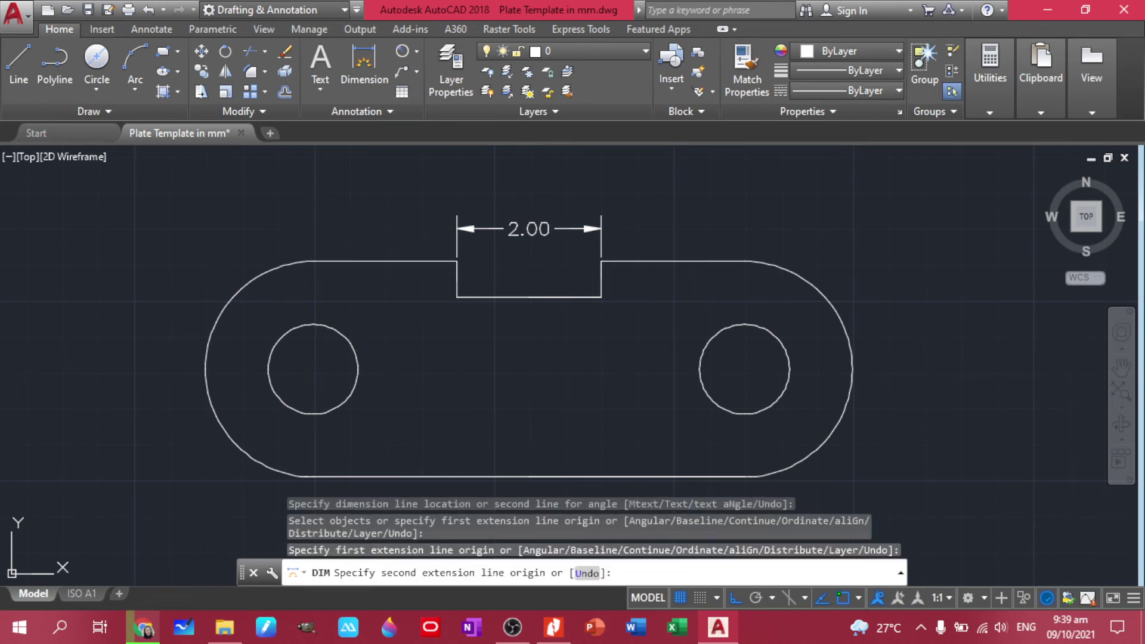
click(456, 261)
click(456, 228)
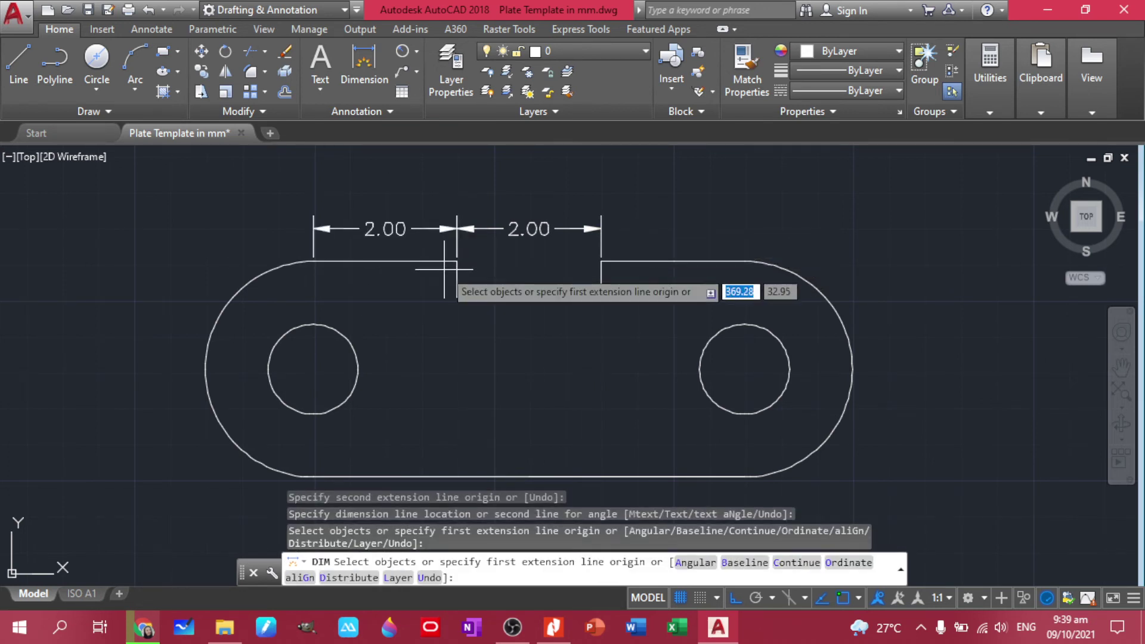
- Dimension the notch depth as 0.50 inside the notch
click(456, 261)
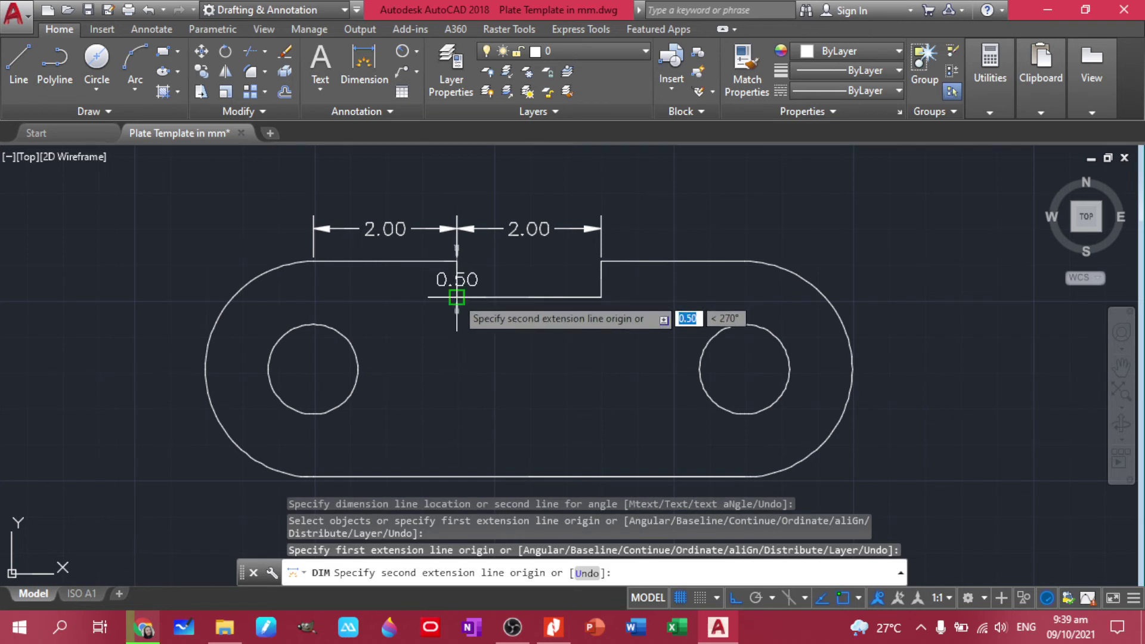
click(456, 296)
click(528, 281)
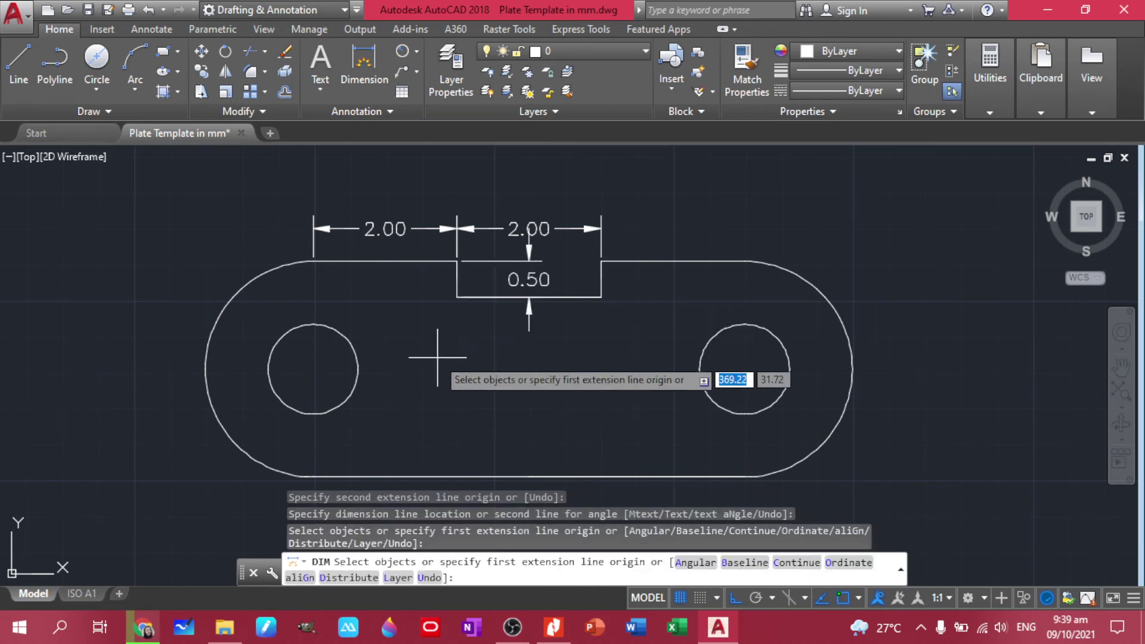
scroll(445, 339, down, 4)
scroll(432, 334, up, 5)
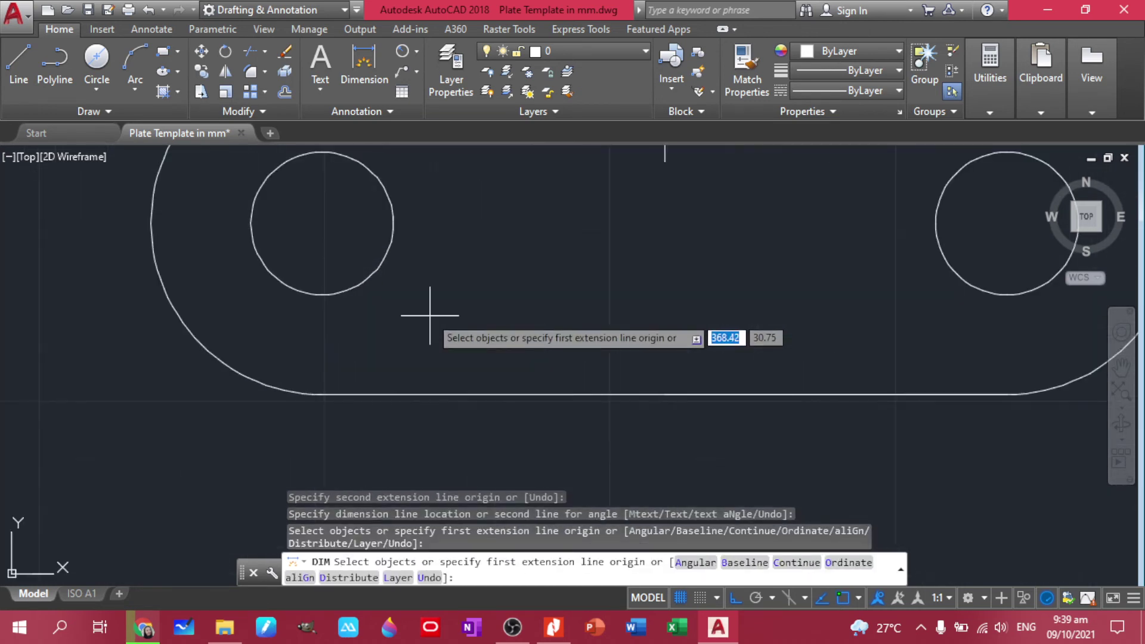
- Add the 6.00 dimension along the bottom of the plate
click(321, 392)
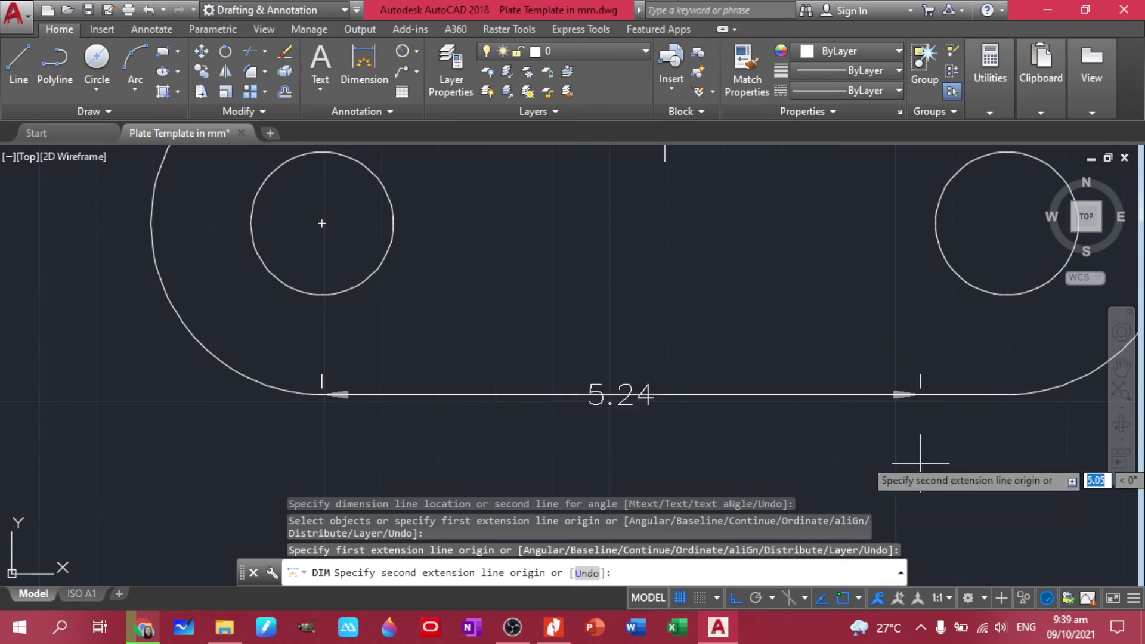
click(1006, 394)
click(1006, 475)
scroll(1007, 476, down, 2)
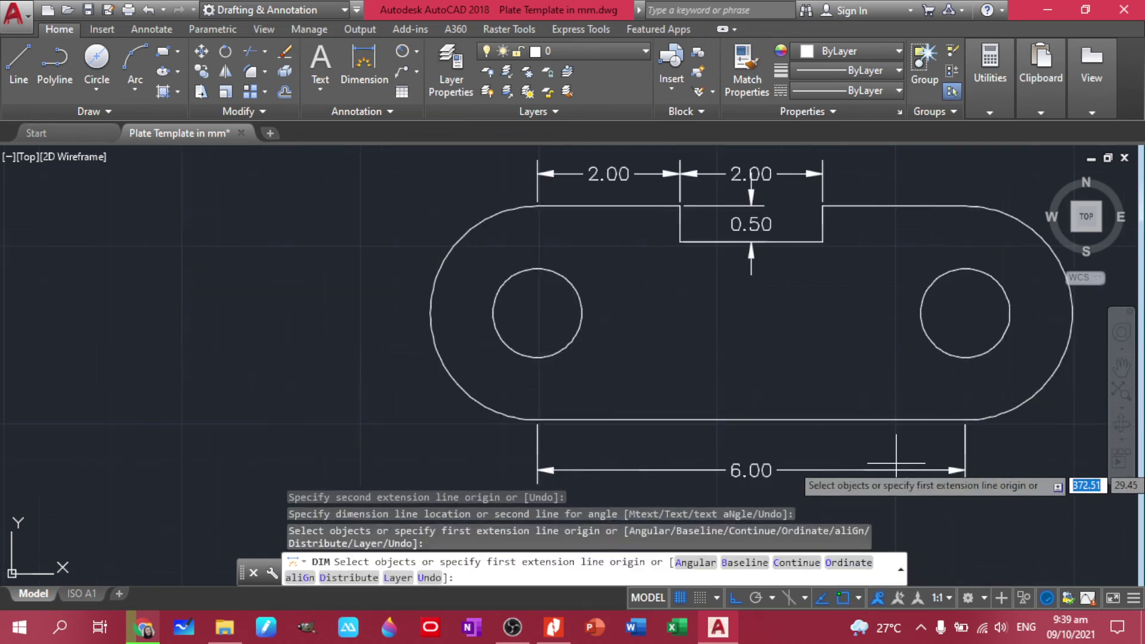
middle_drag(894, 457, 741, 455)
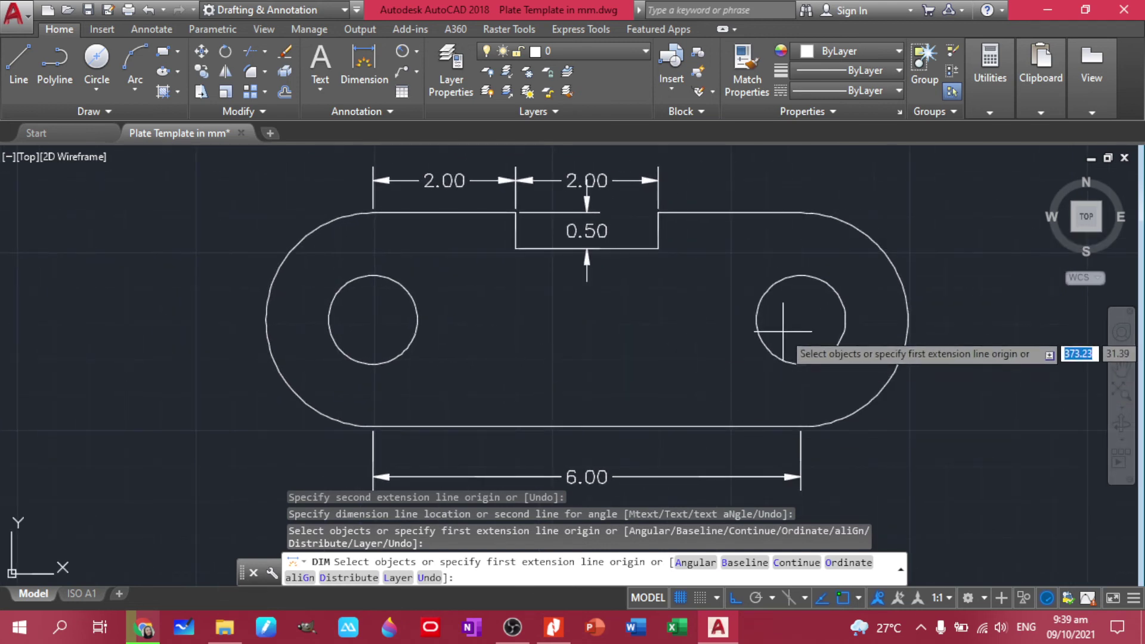
click(419, 52)
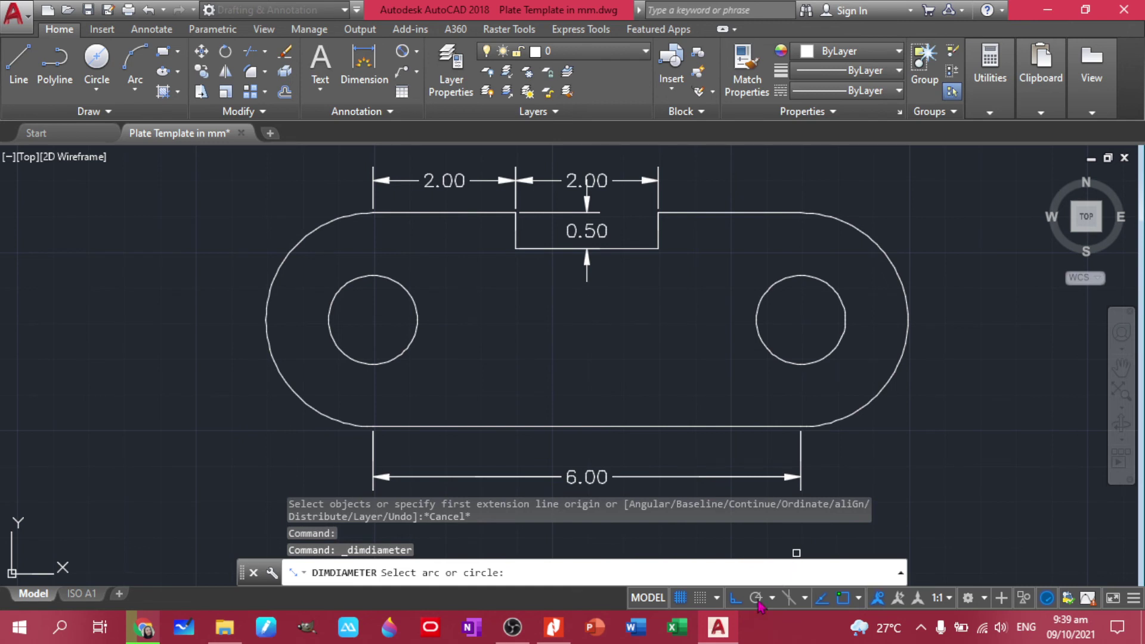
- Add a ⌀1.25 diameter dimension to the right hole and an R1.50 radius to the right end arc
click(768, 354)
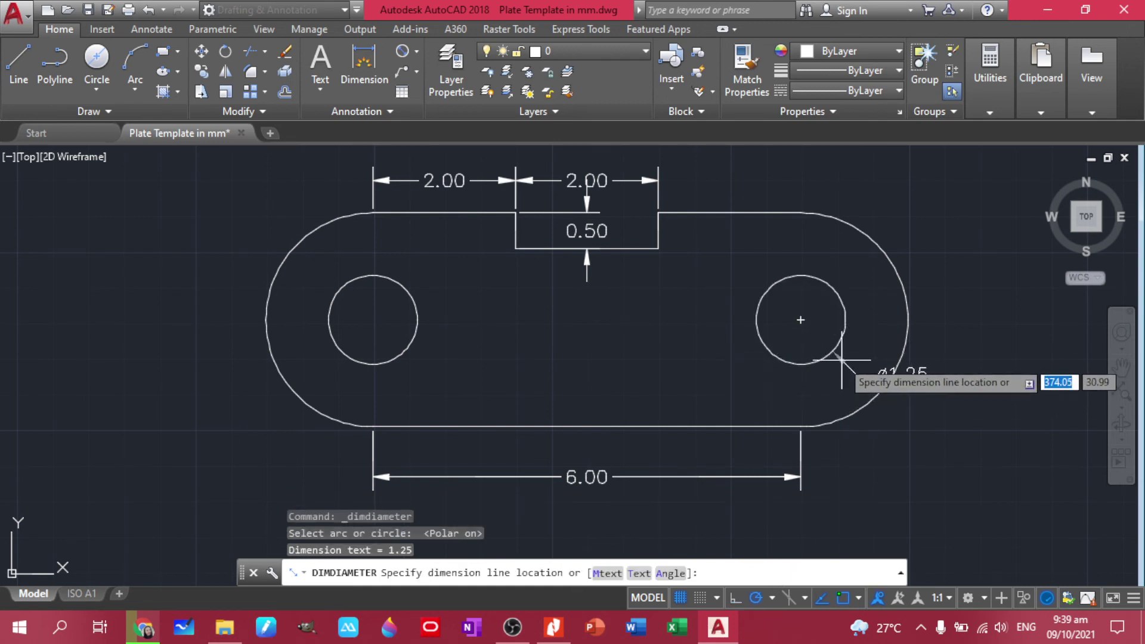
click(890, 431)
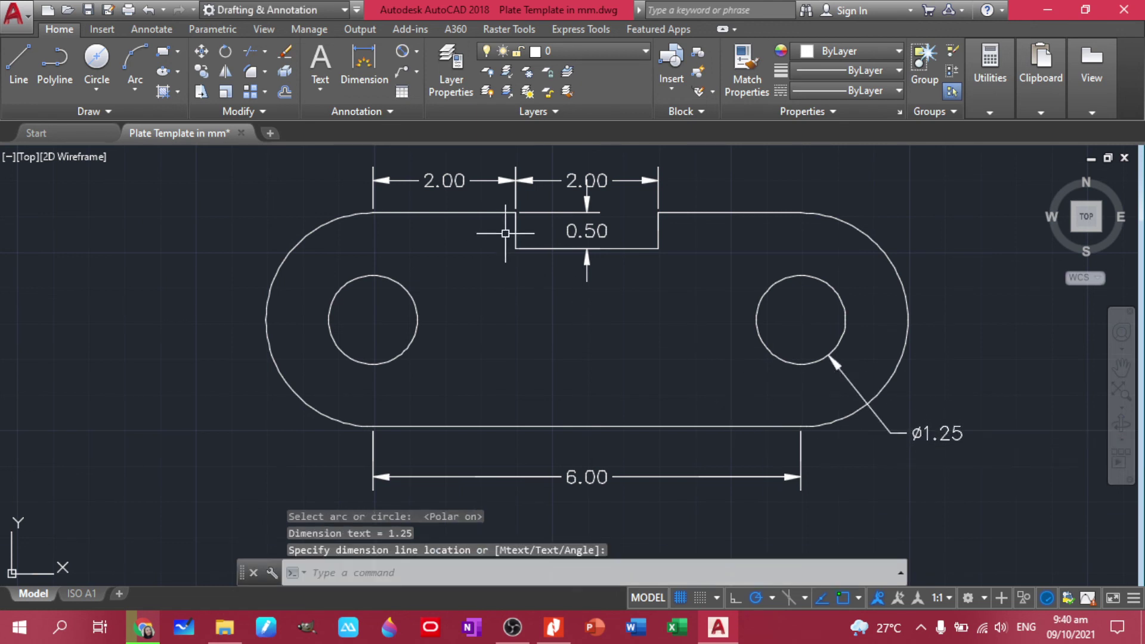
click(416, 51)
click(441, 216)
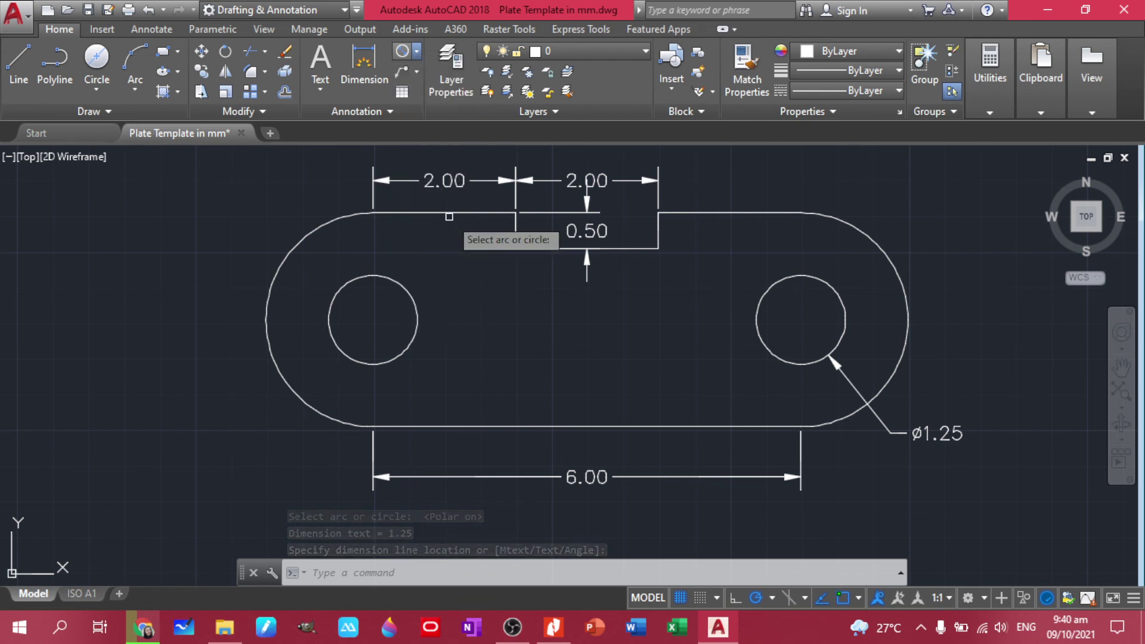
click(863, 231)
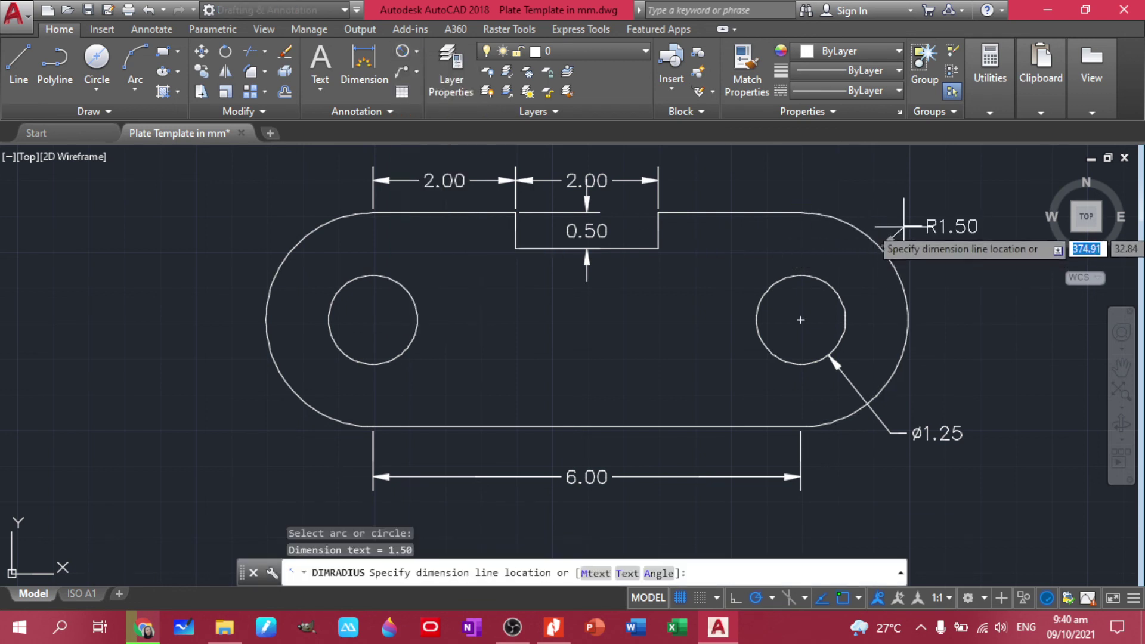
click(923, 207)
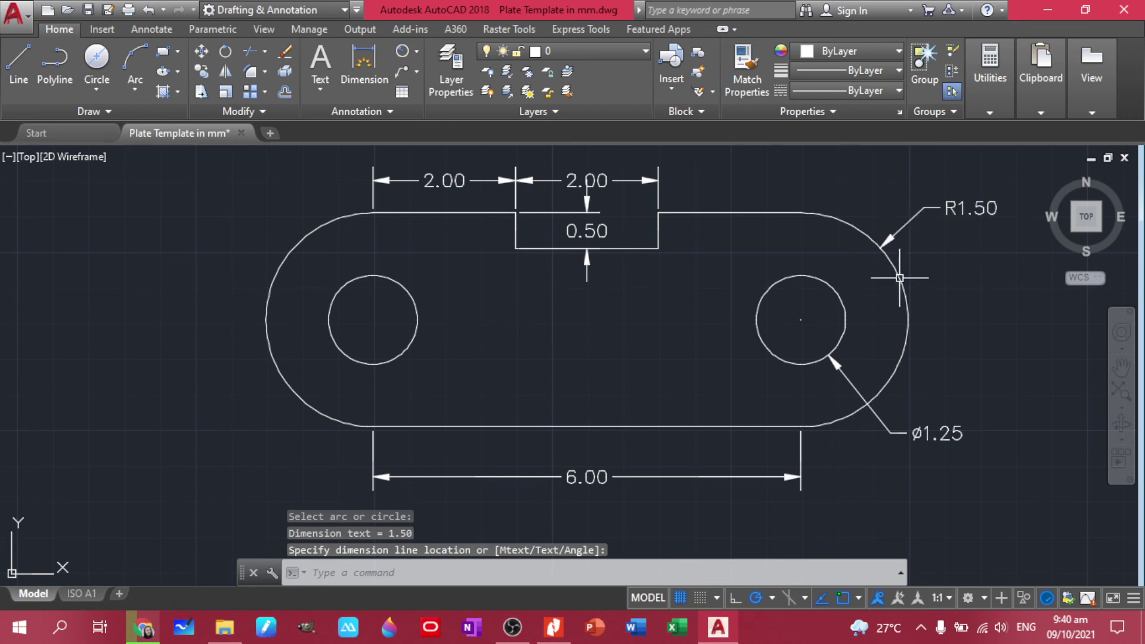
scroll(967, 346, down, 2)
middle_drag(966, 345, 737, 333)
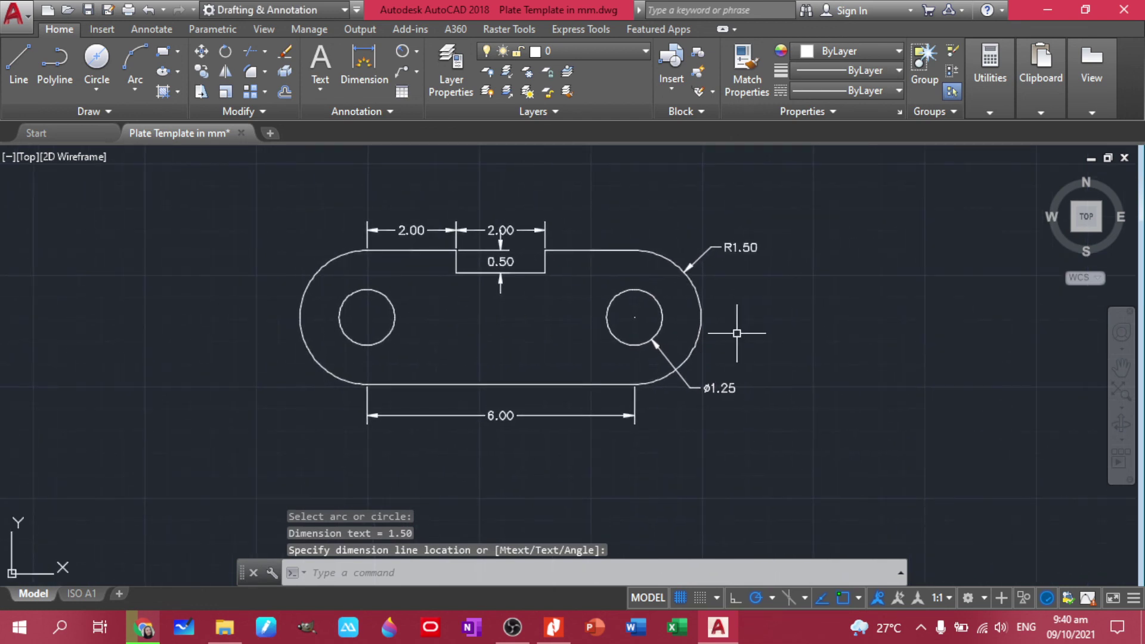
scroll(752, 322, up, 2)
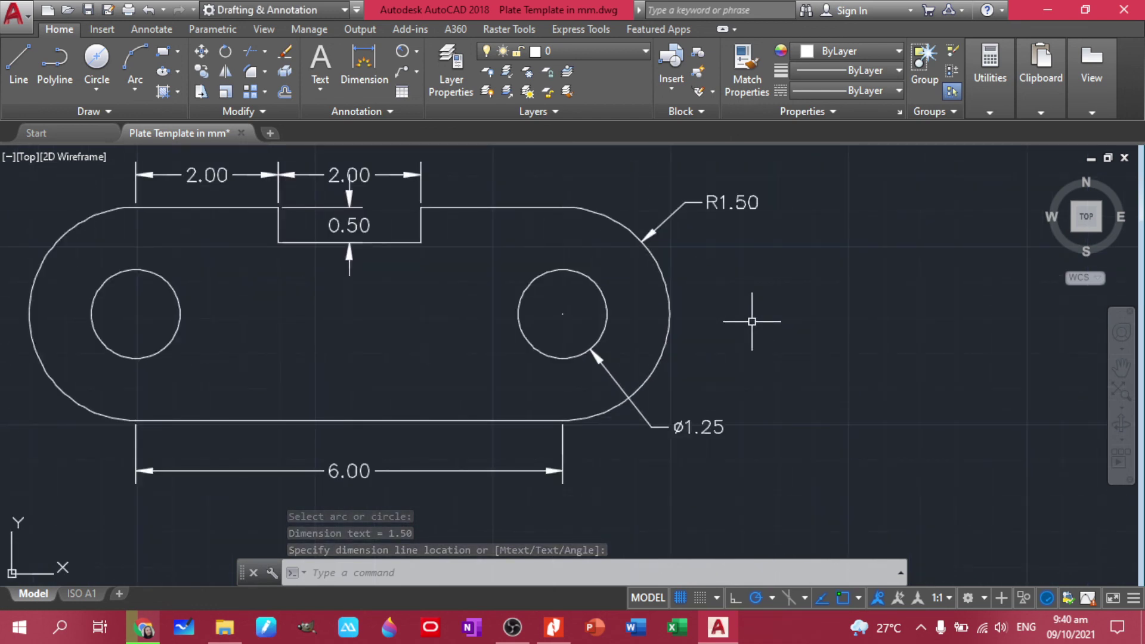
scroll(750, 317, down, 2)
middle_drag(754, 322, 795, 324)
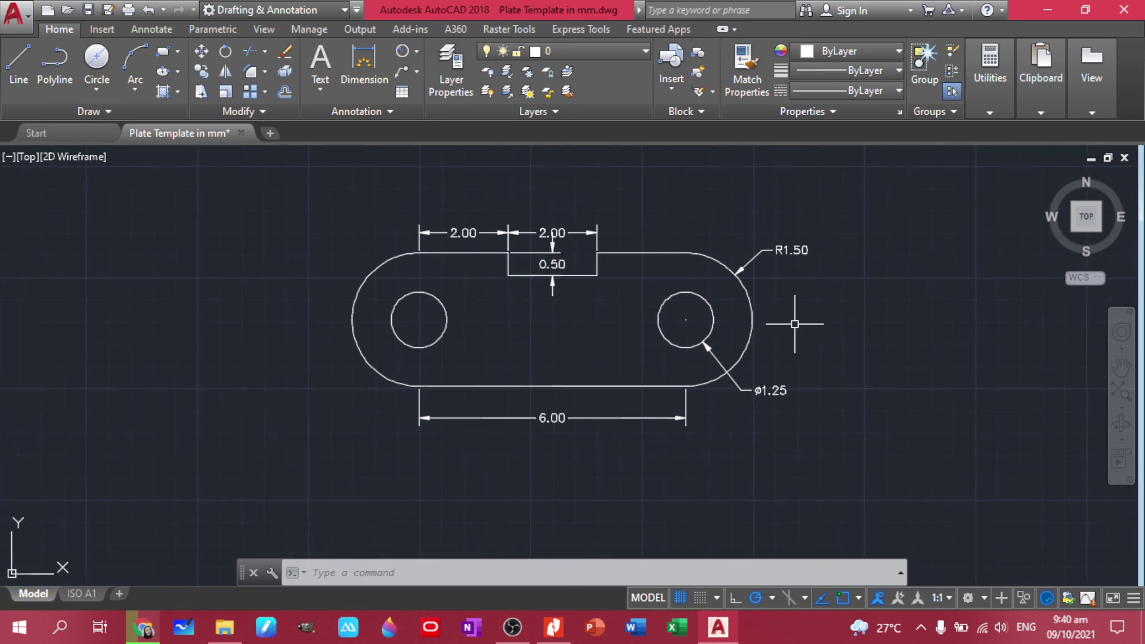
scroll(794, 324, up, 2)
middle_drag(792, 325, 805, 346)
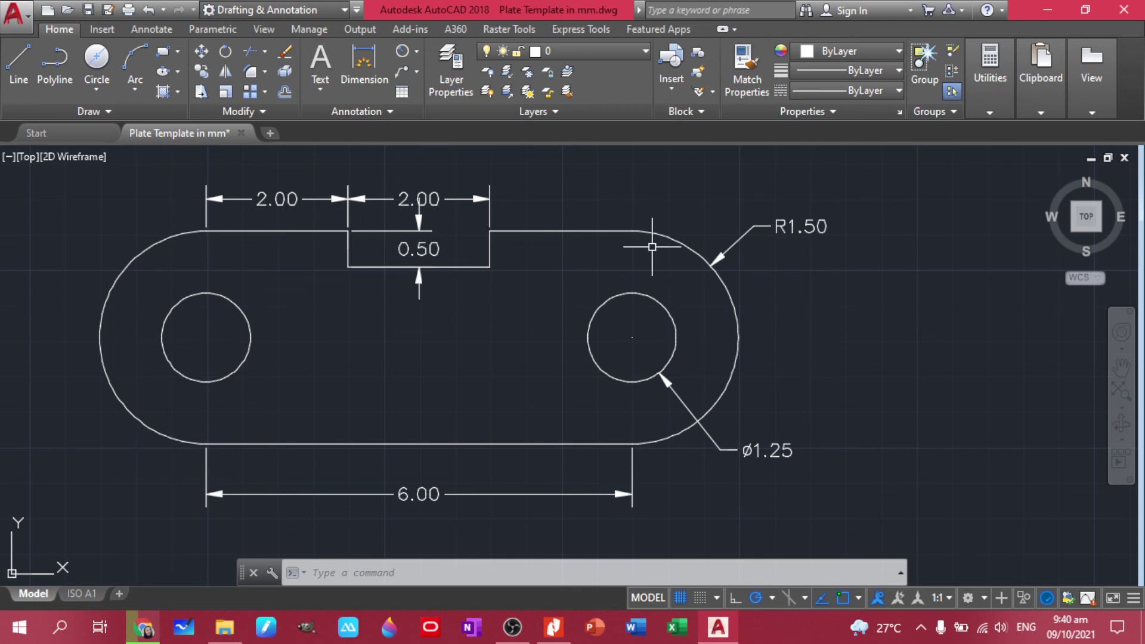
click(512, 627)
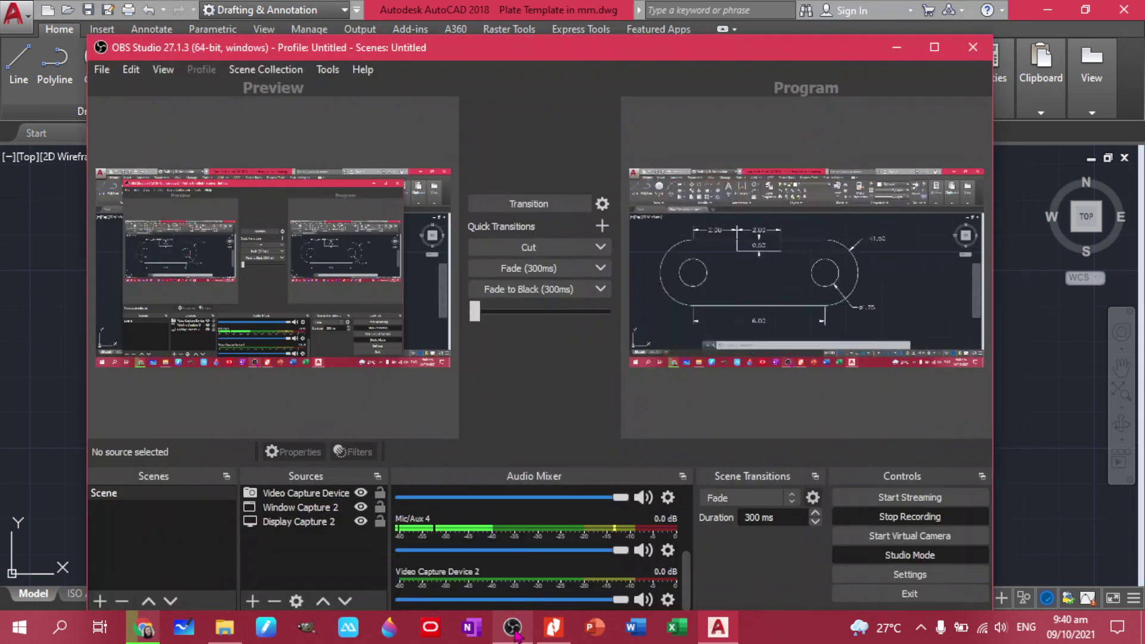